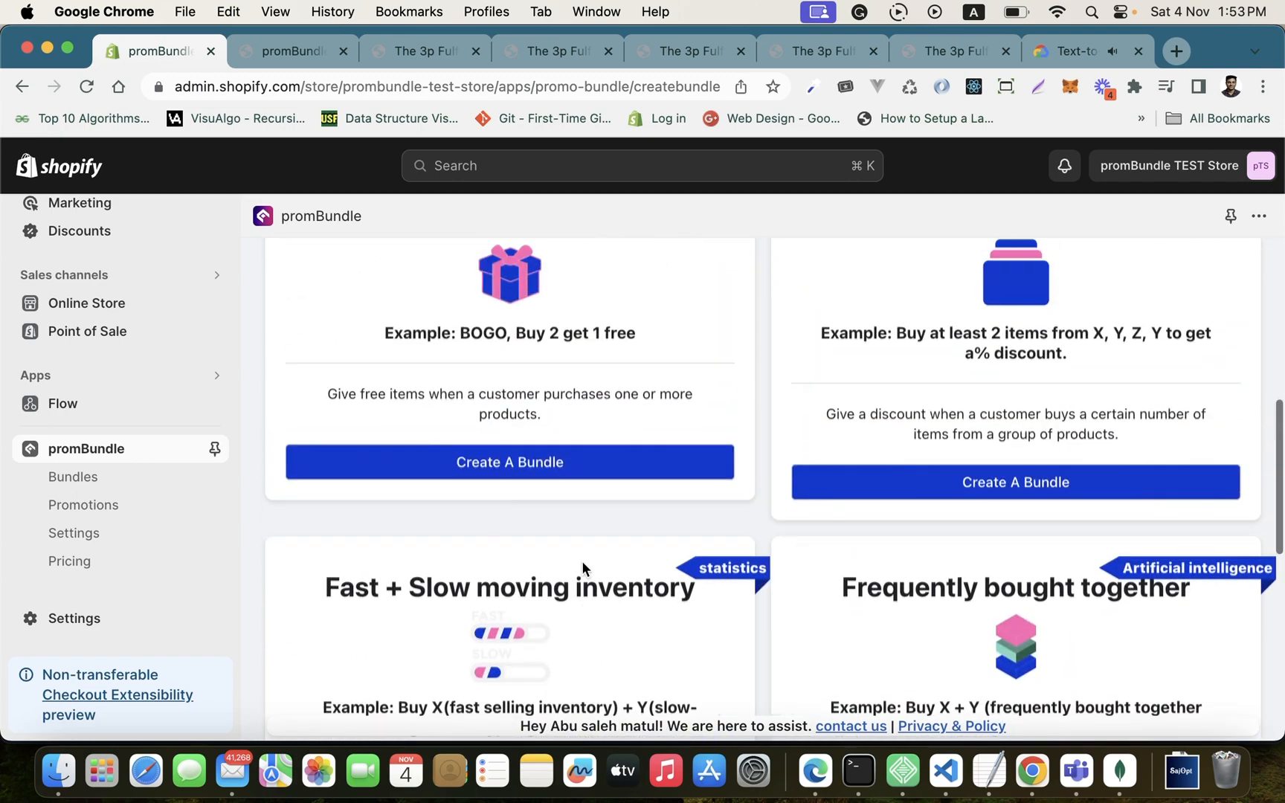
# Review the bundle templates, focusing on the Traditional Bundle title and its example
pyautogui.scroll(-4, 644, 514)
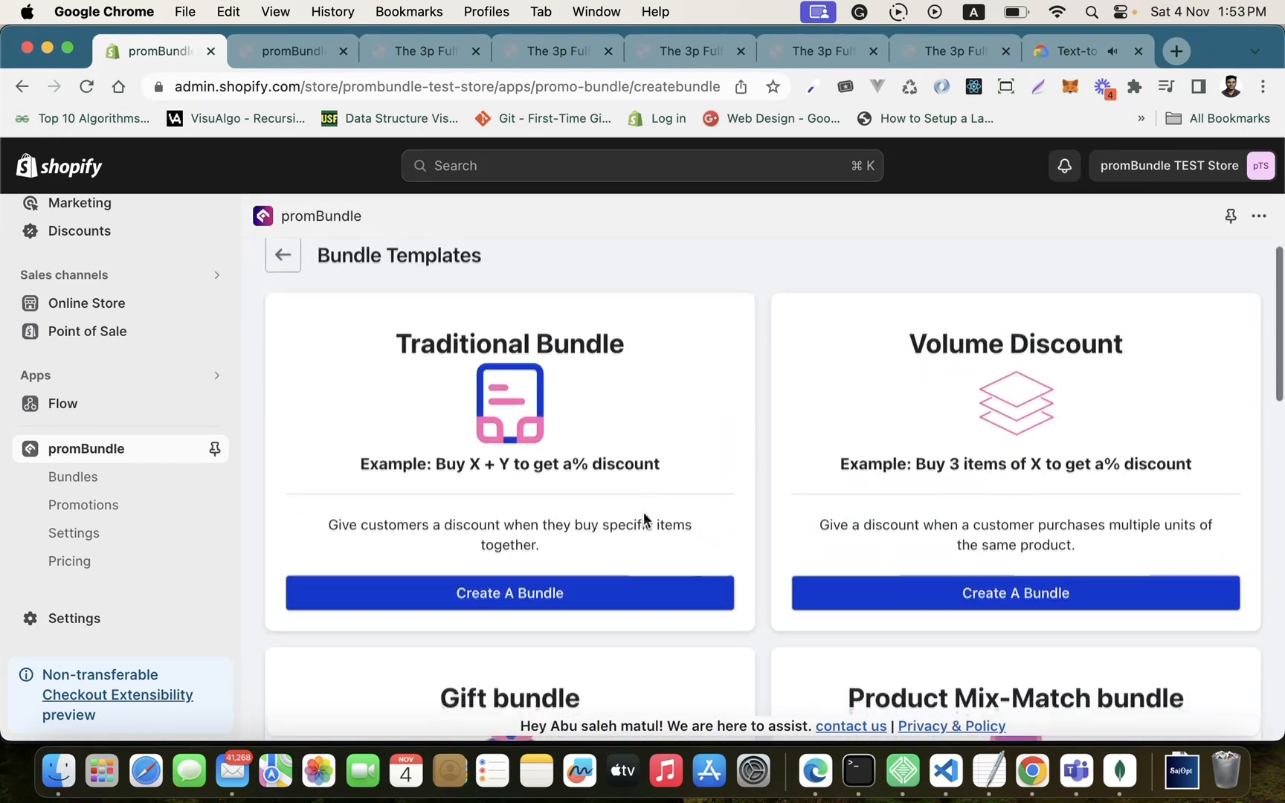
pyautogui.scroll(2, 643, 513)
pyautogui.scroll(-1, 644, 513)
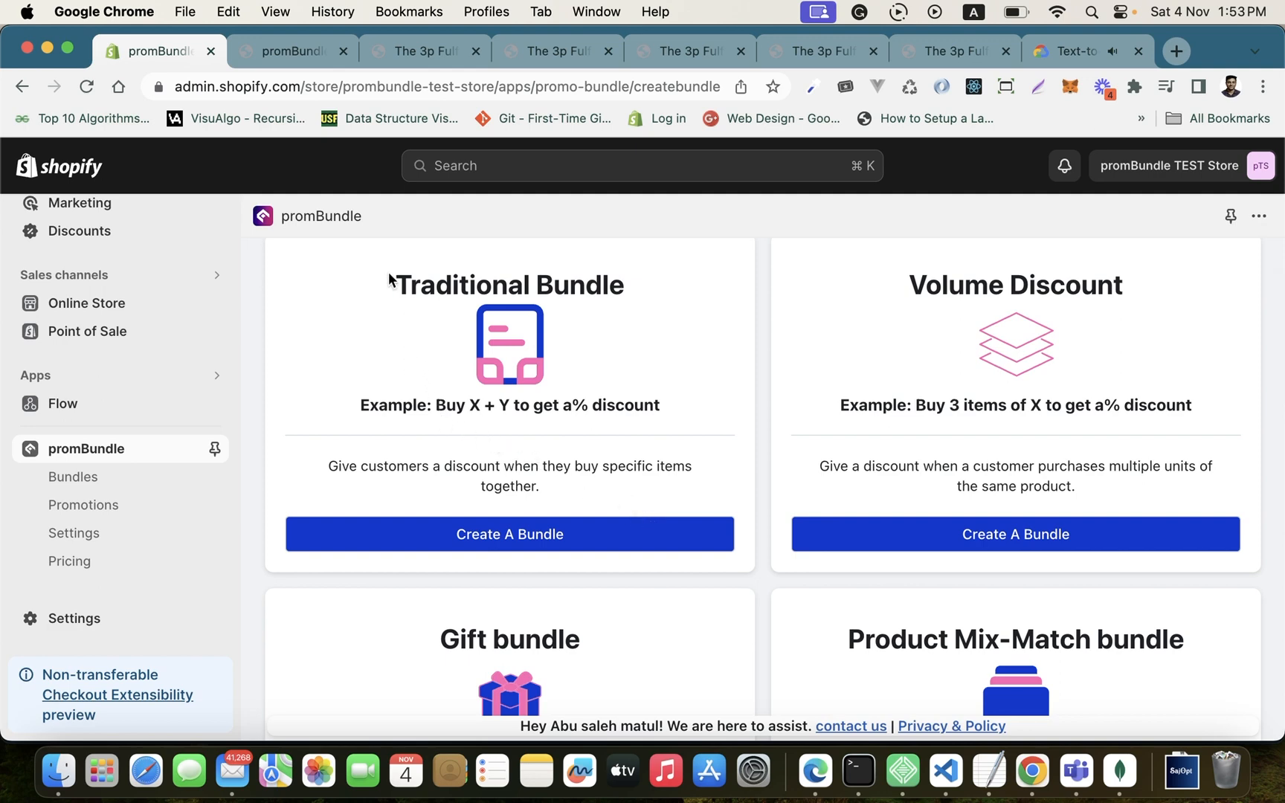
pyautogui.moveTo(390, 281); pyautogui.dragTo(619, 273)
pyautogui.moveTo(436, 405); pyautogui.dragTo(667, 409)
# View the traditional bundle offer on the storefront product page, collapse and dismiss its bar, and reopen the offer details
pyautogui.click(398, 39)
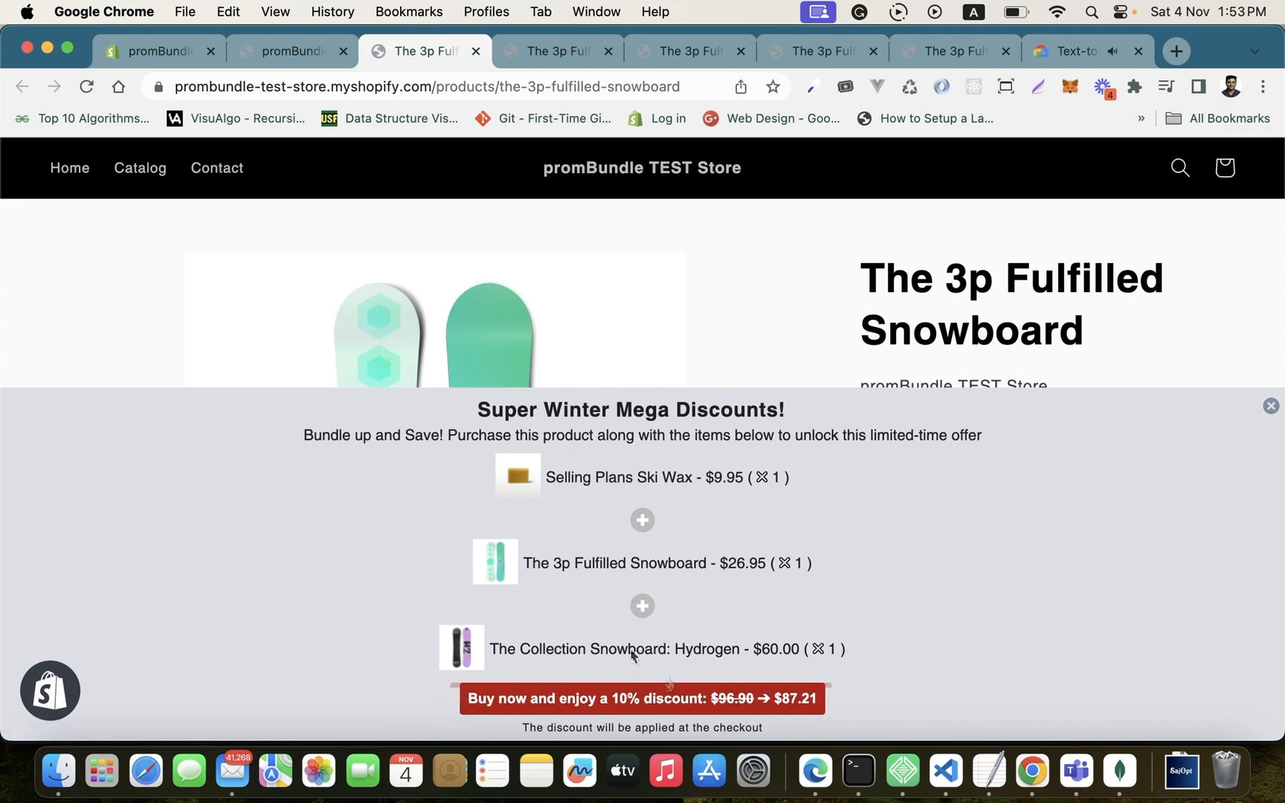
pyautogui.click(1271, 406)
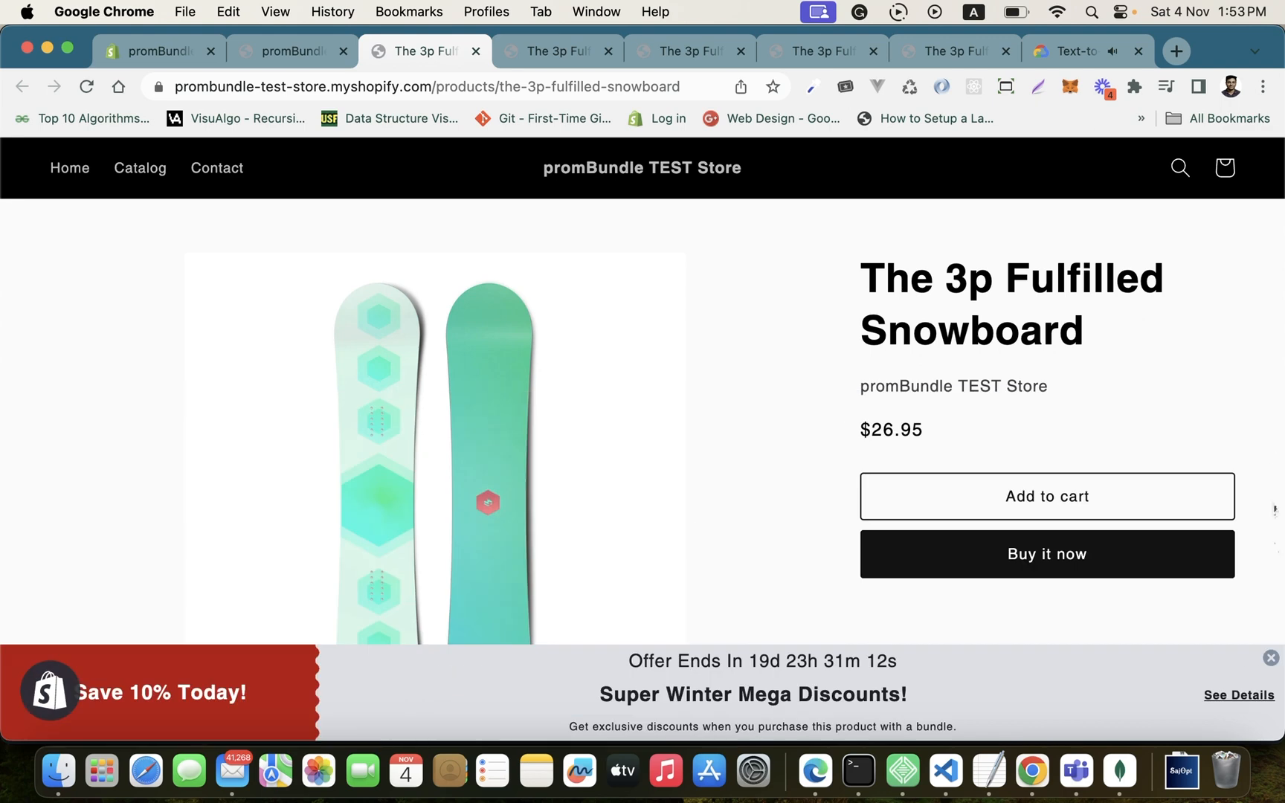
pyautogui.click(1271, 658)
pyautogui.click(69, 430)
pyautogui.click(1227, 695)
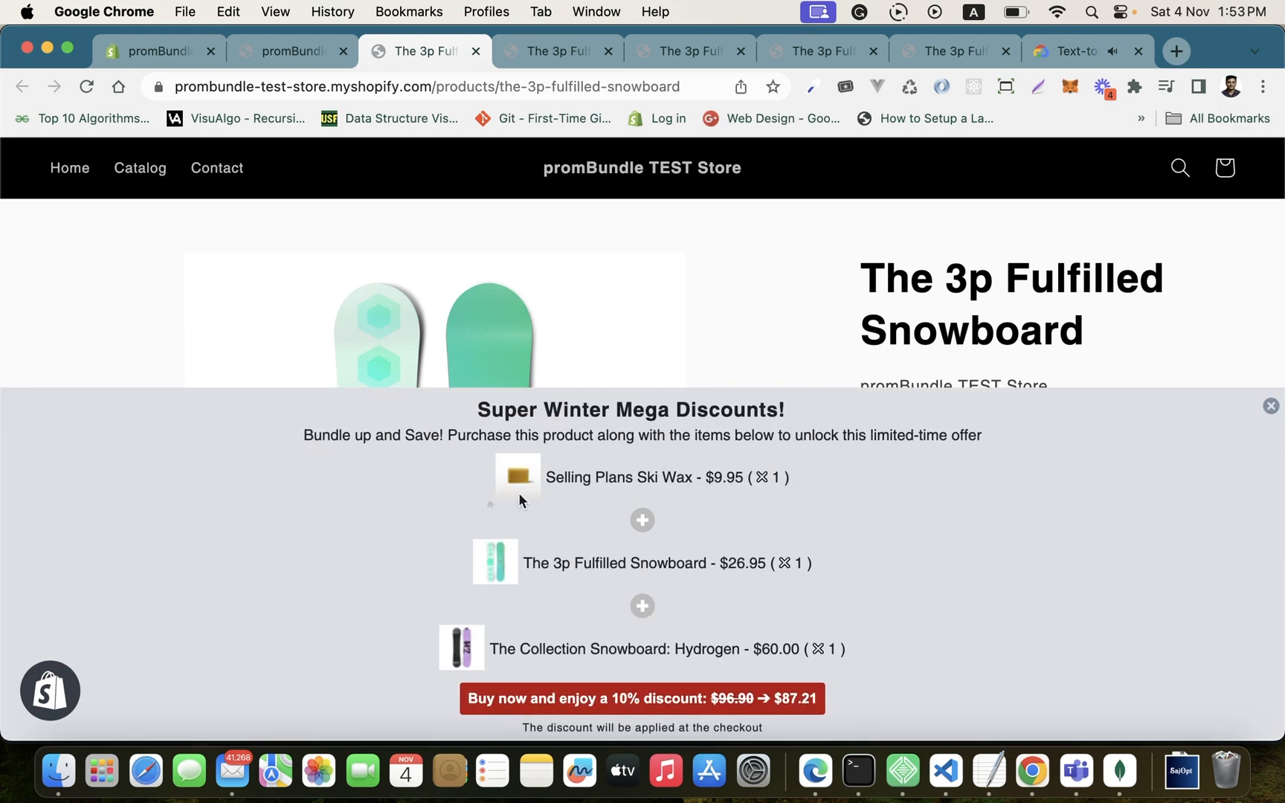
# Read the Volume Discount template's example and view the matching volume offer on the storefront product page
pyautogui.click(160, 49)
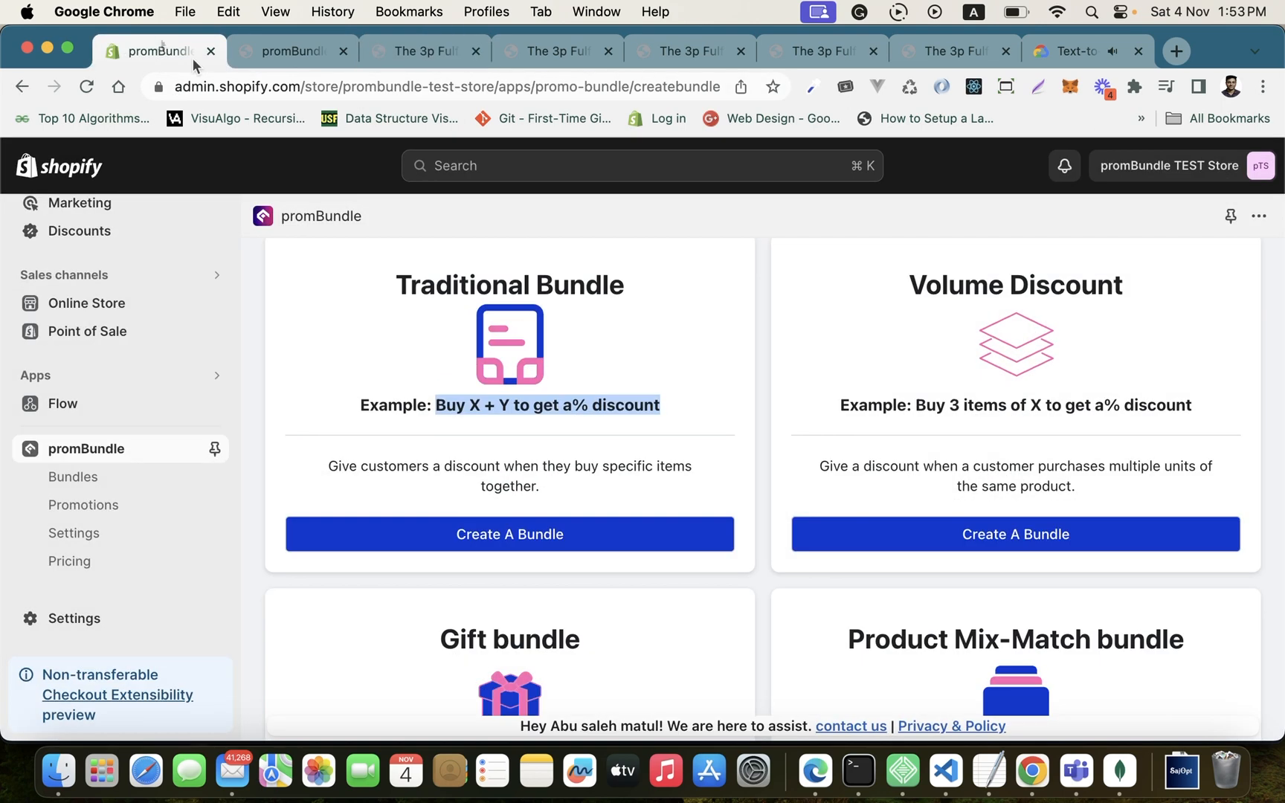
pyautogui.scroll(-1, 920, 447)
pyautogui.moveTo(841, 397); pyautogui.dragTo(1195, 386)
pyautogui.click(1197, 383)
pyautogui.tripleClick(1196, 385)
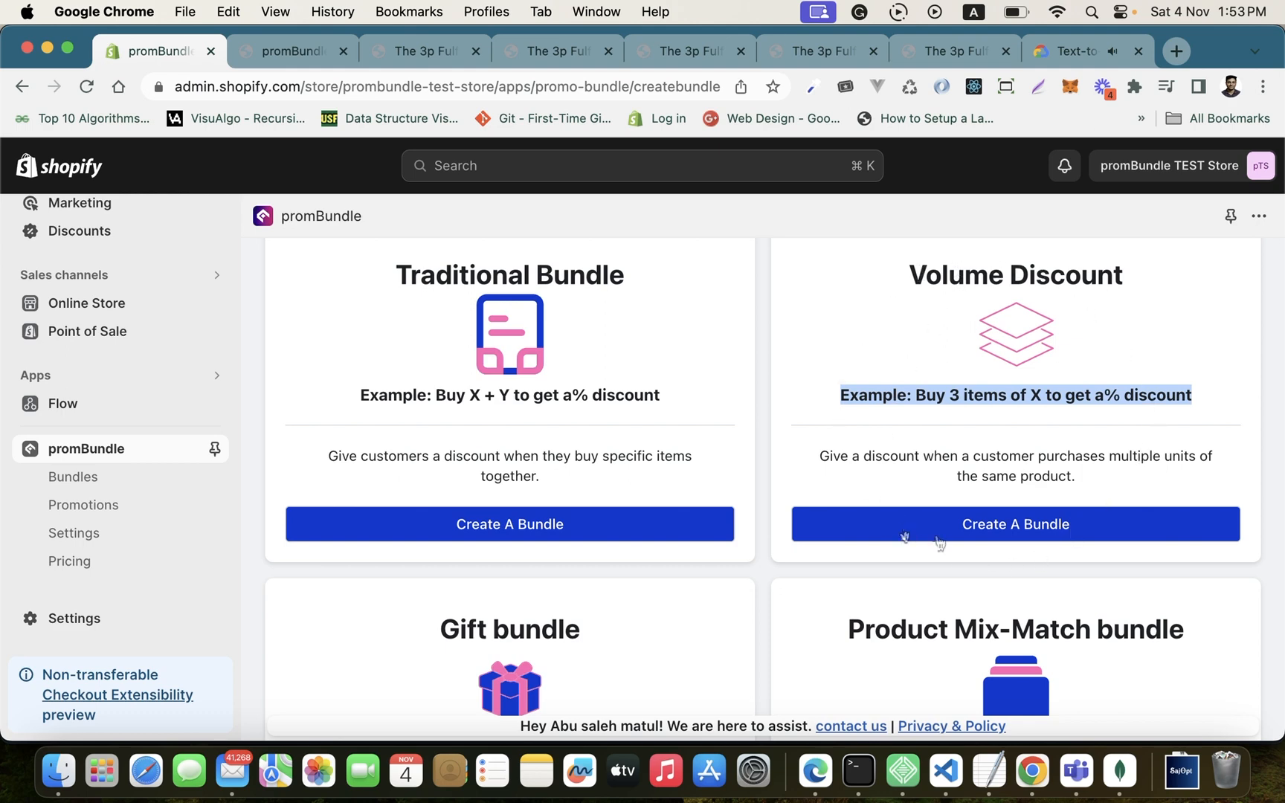
pyautogui.click(512, 56)
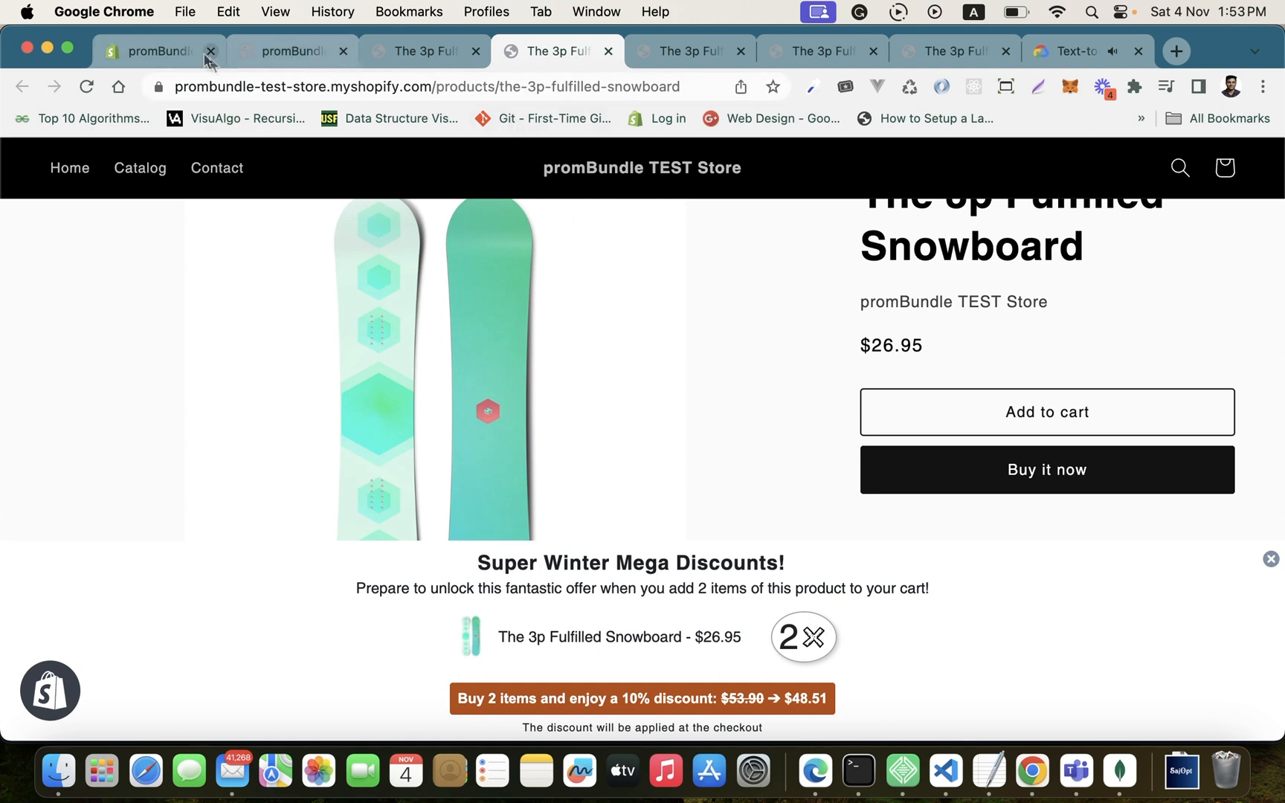
# Return to the bundle templates, review the Gift bundle template and view its free-gift offer on the storefront
pyautogui.click(160, 51)
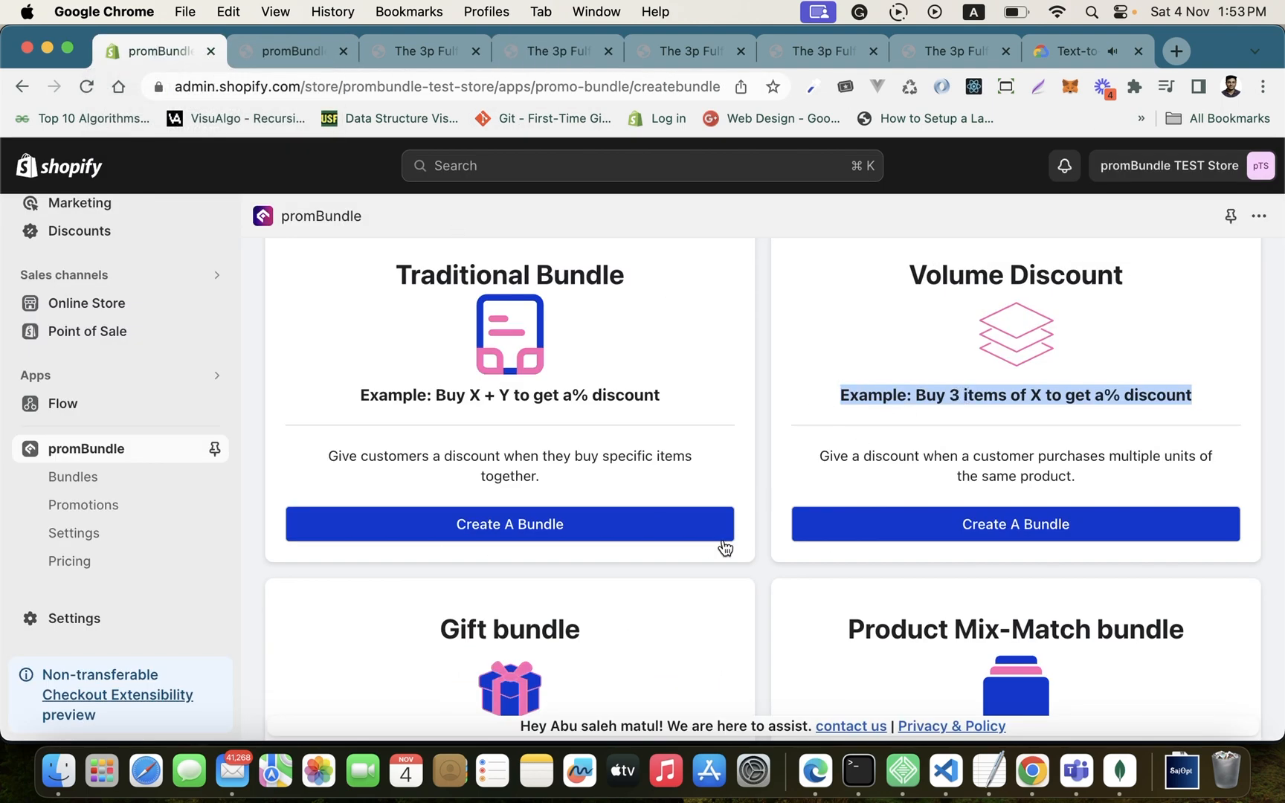
pyautogui.scroll(-5, 725, 548)
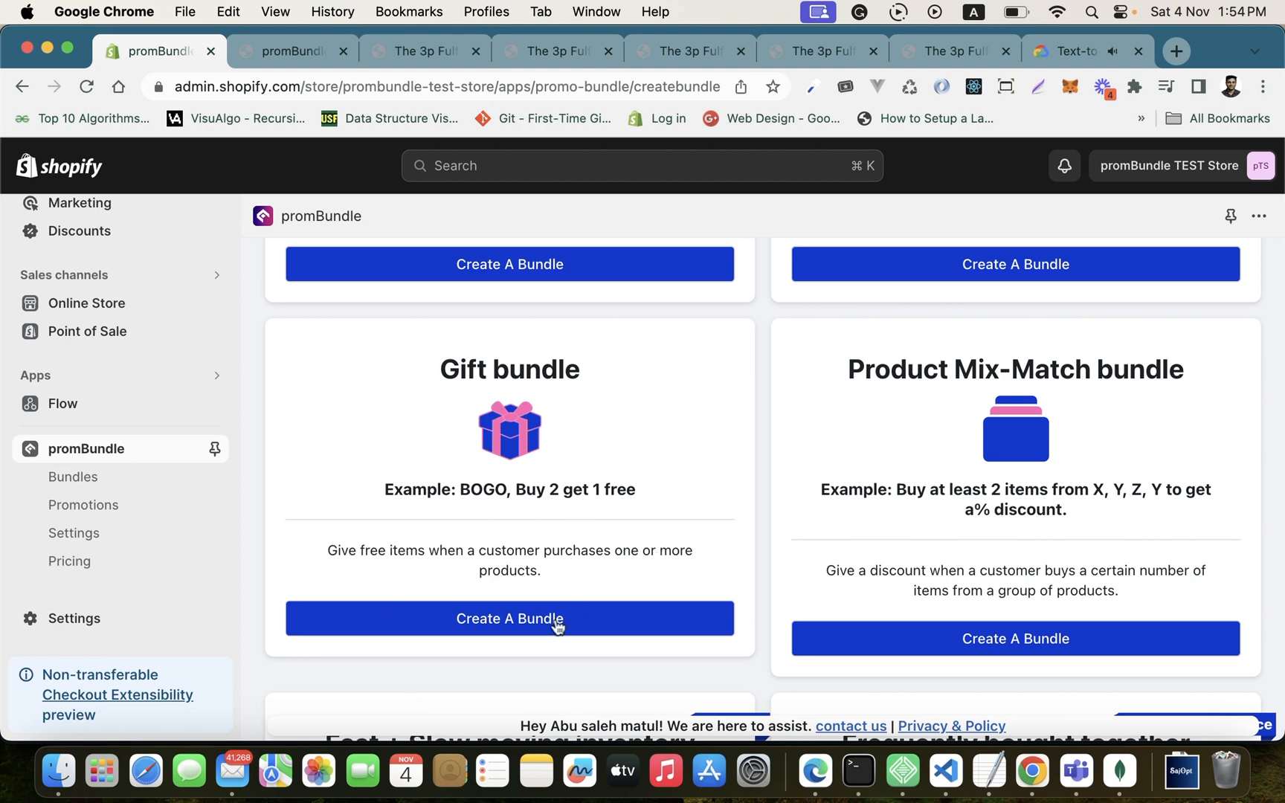
pyautogui.click(654, 52)
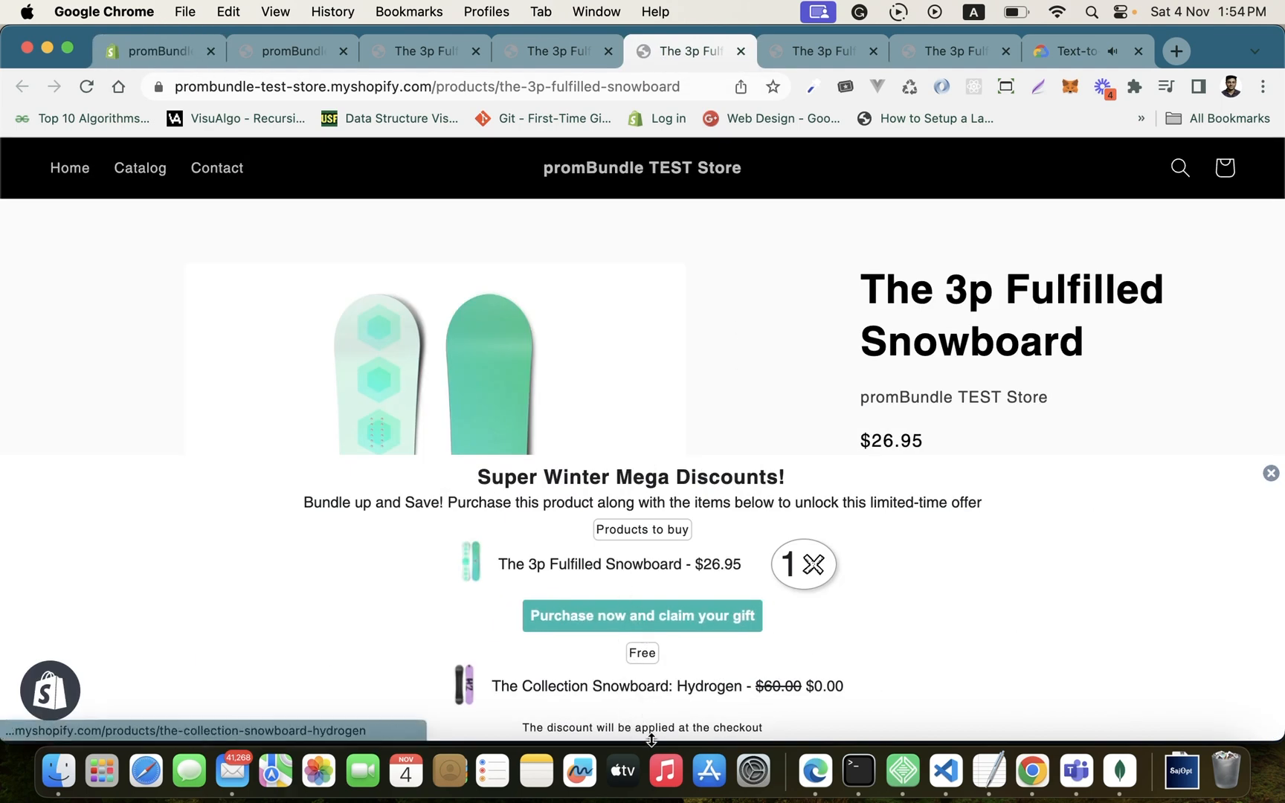
# Read the Product Mix-Match bundle template's example and view the matching offer on the storefront product page
pyautogui.click(159, 51)
pyautogui.scroll(-1, 859, 388)
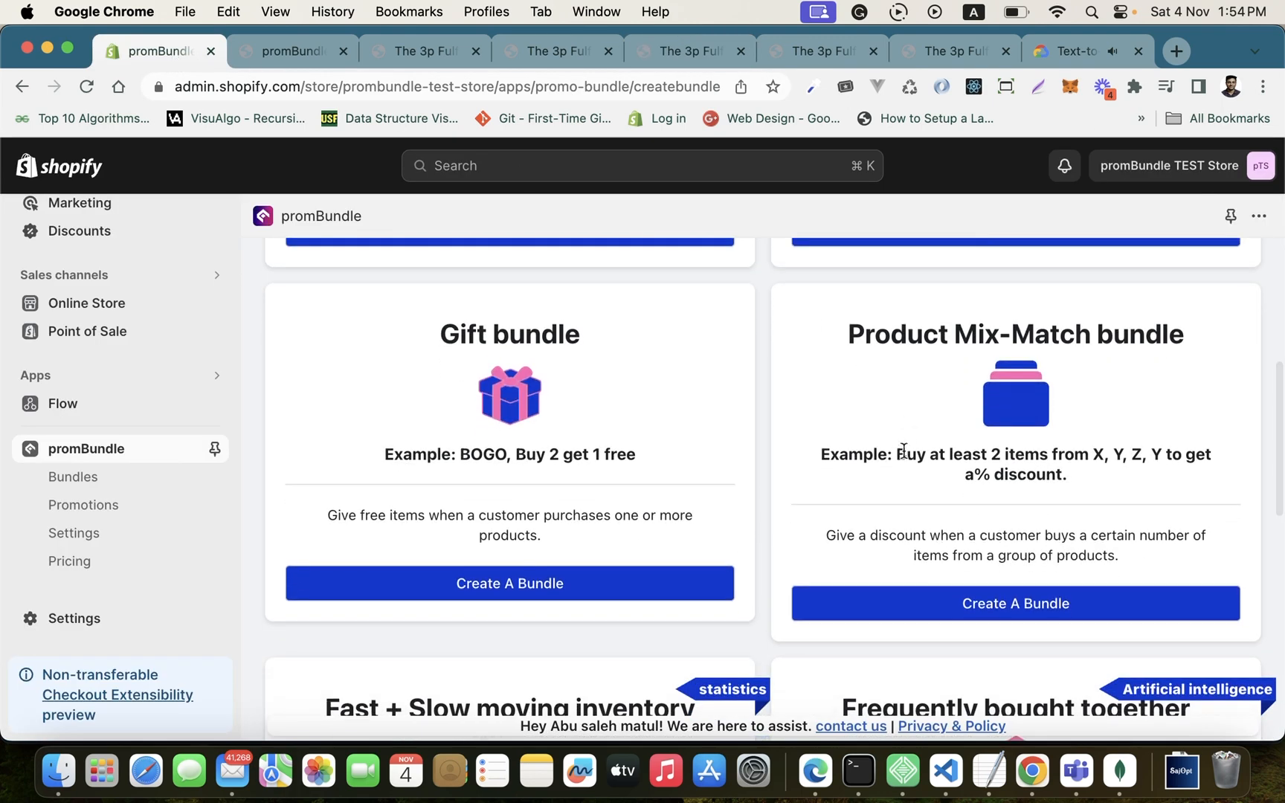
pyautogui.moveTo(893, 453); pyautogui.dragTo(1054, 477)
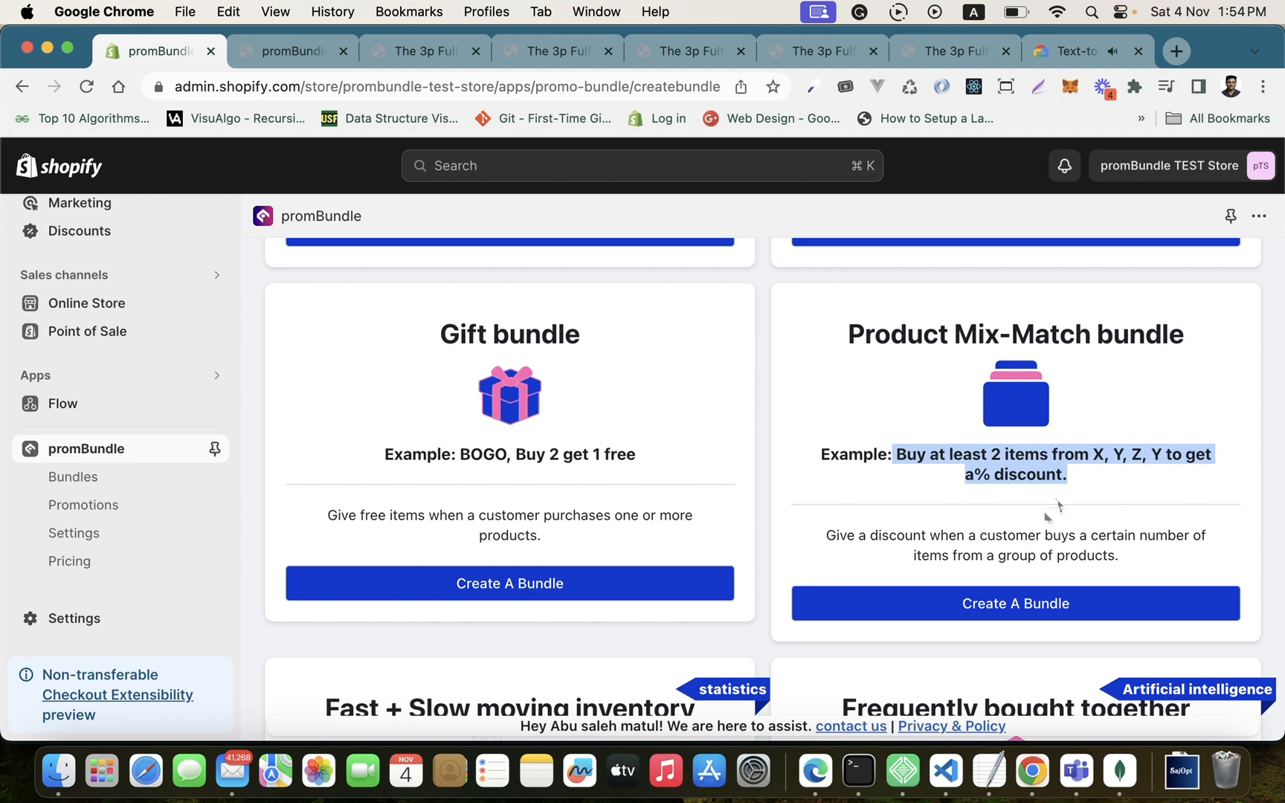
pyautogui.click(792, 54)
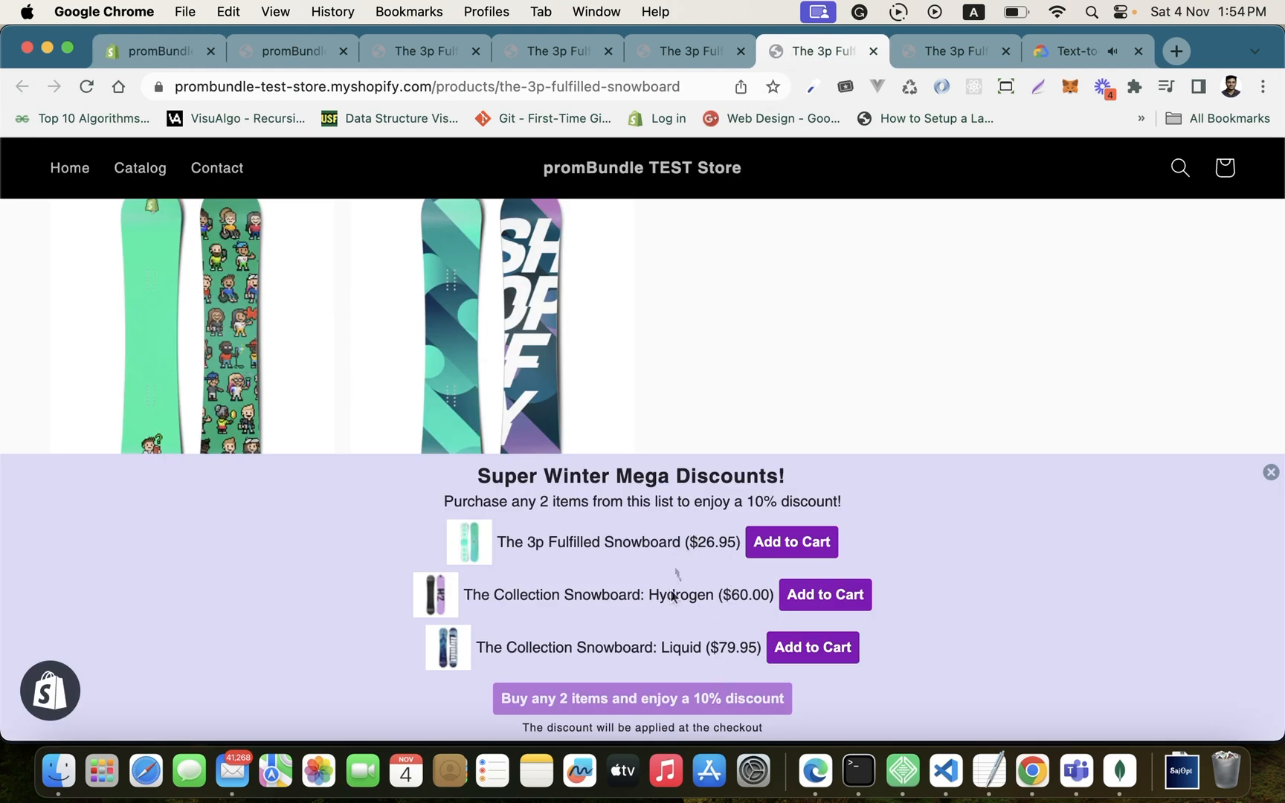
# Return to the bundle templates and examine the Fast + Slow moving inventory template, its statistics label and its example
pyautogui.click(145, 52)
pyautogui.scroll(-5, 328, 482)
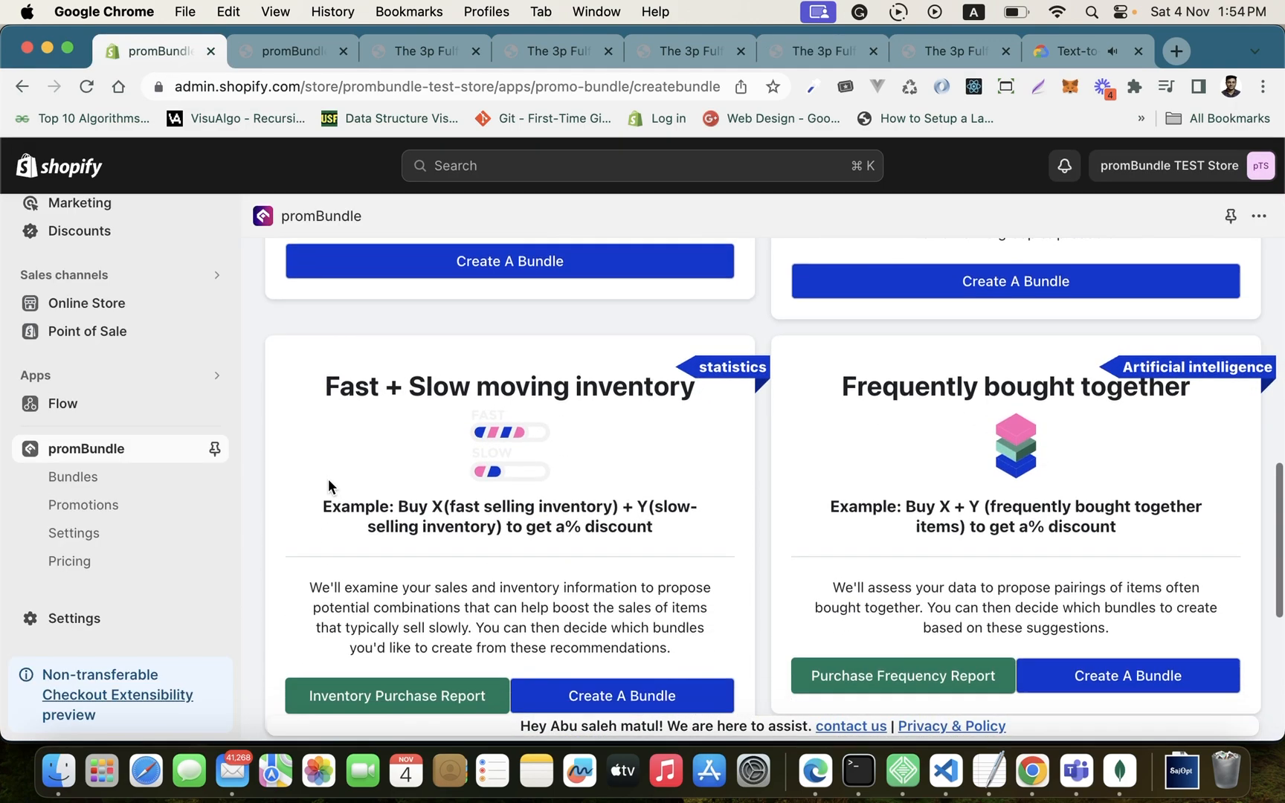
pyautogui.moveTo(329, 381); pyautogui.dragTo(768, 379)
pyautogui.click(702, 367)
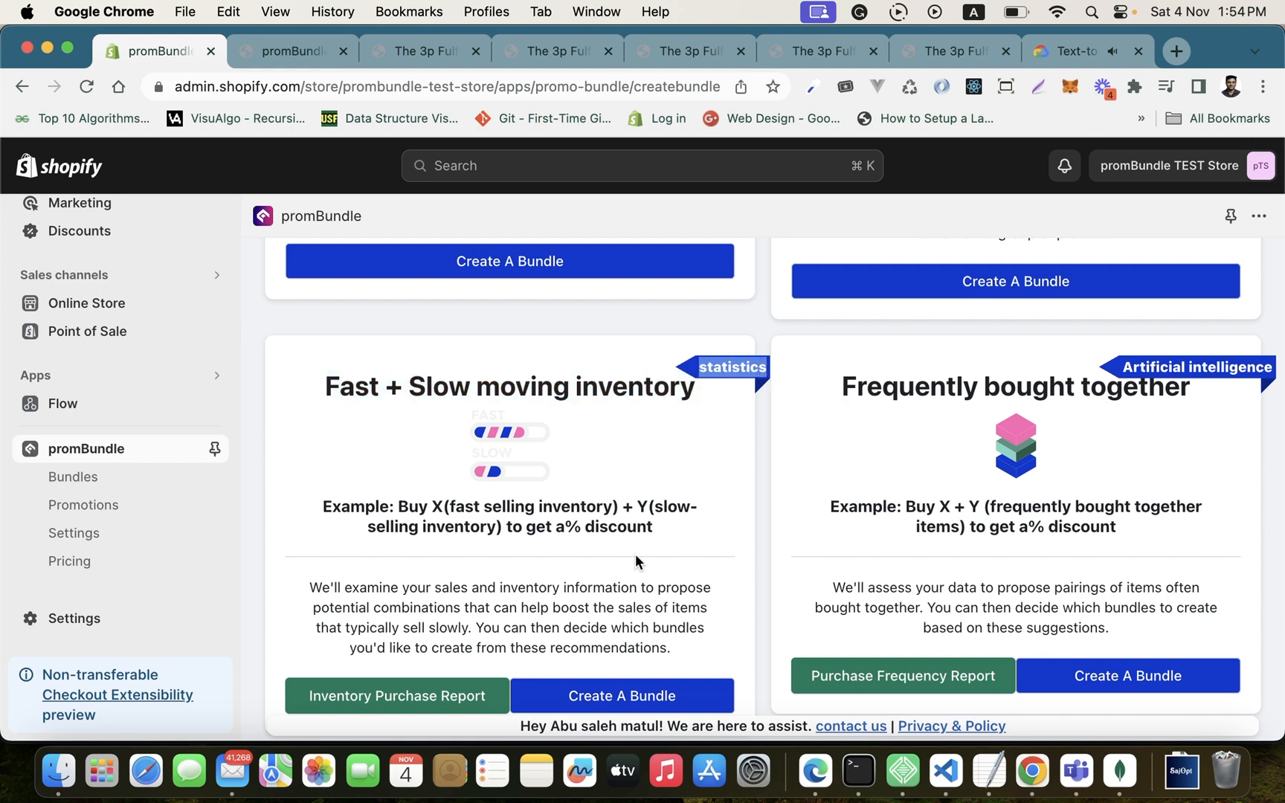
pyautogui.scroll(-1, 636, 554)
pyautogui.moveTo(320, 422); pyautogui.dragTo(683, 457)
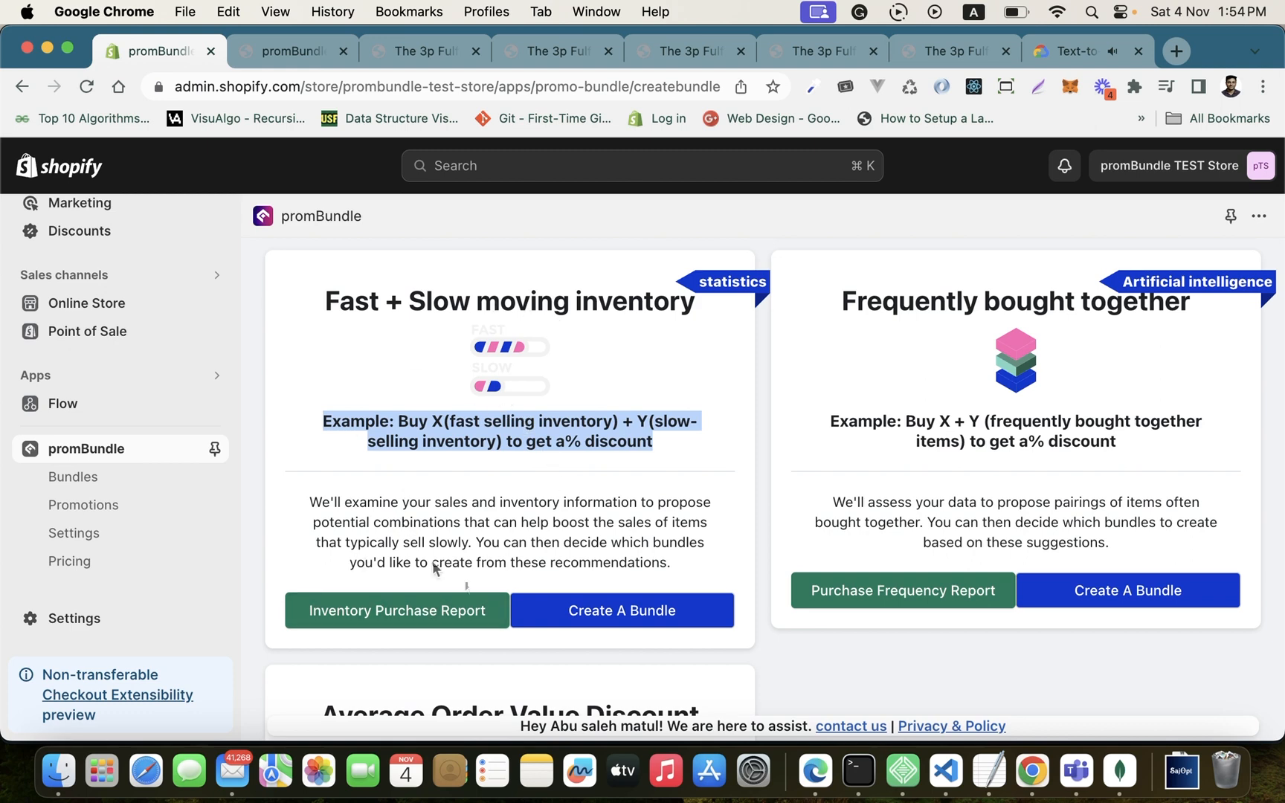
pyautogui.scroll(-1, 544, 546)
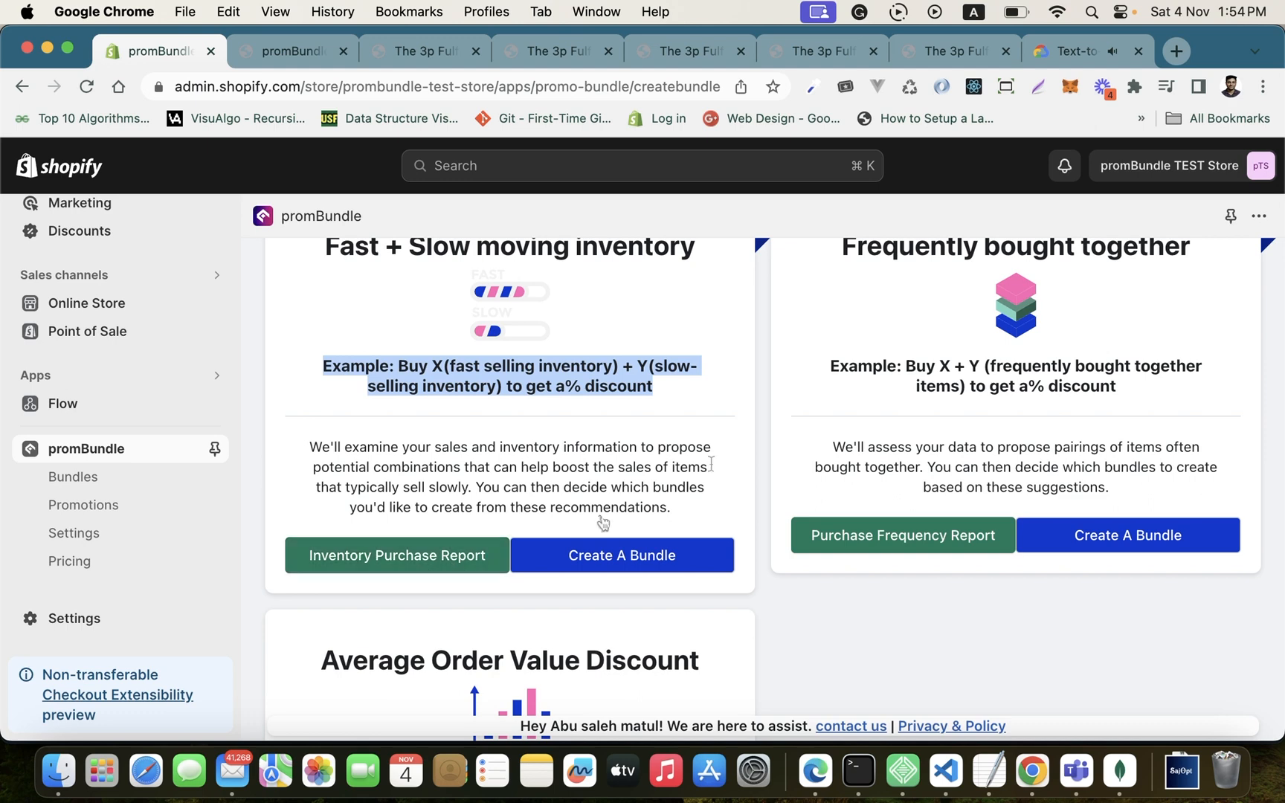
# Examine the Frequently bought together template, its Artificial intelligence label and its example
pyautogui.scroll(1, 785, 438)
pyautogui.scroll(2, 785, 437)
pyautogui.moveTo(1120, 296); pyautogui.dragTo(1269, 296)
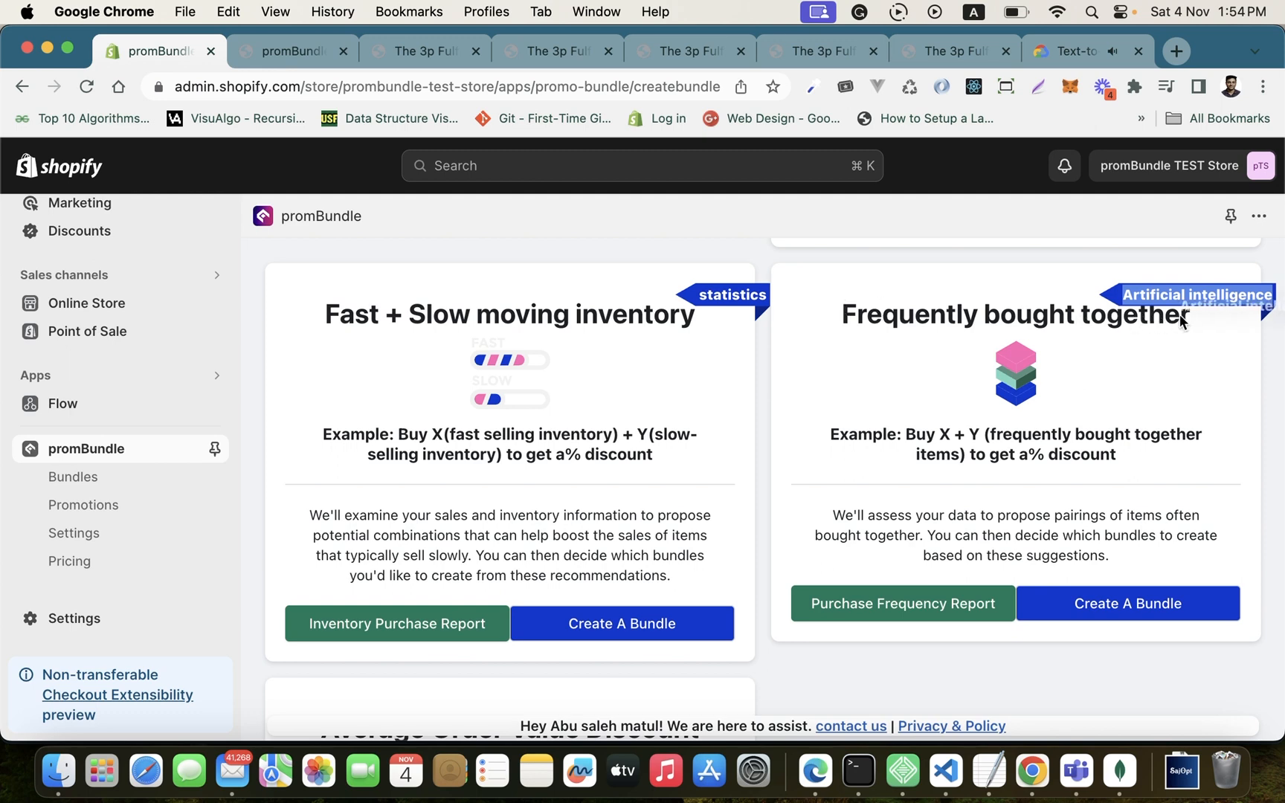
pyautogui.moveTo(872, 441); pyautogui.dragTo(1103, 482)
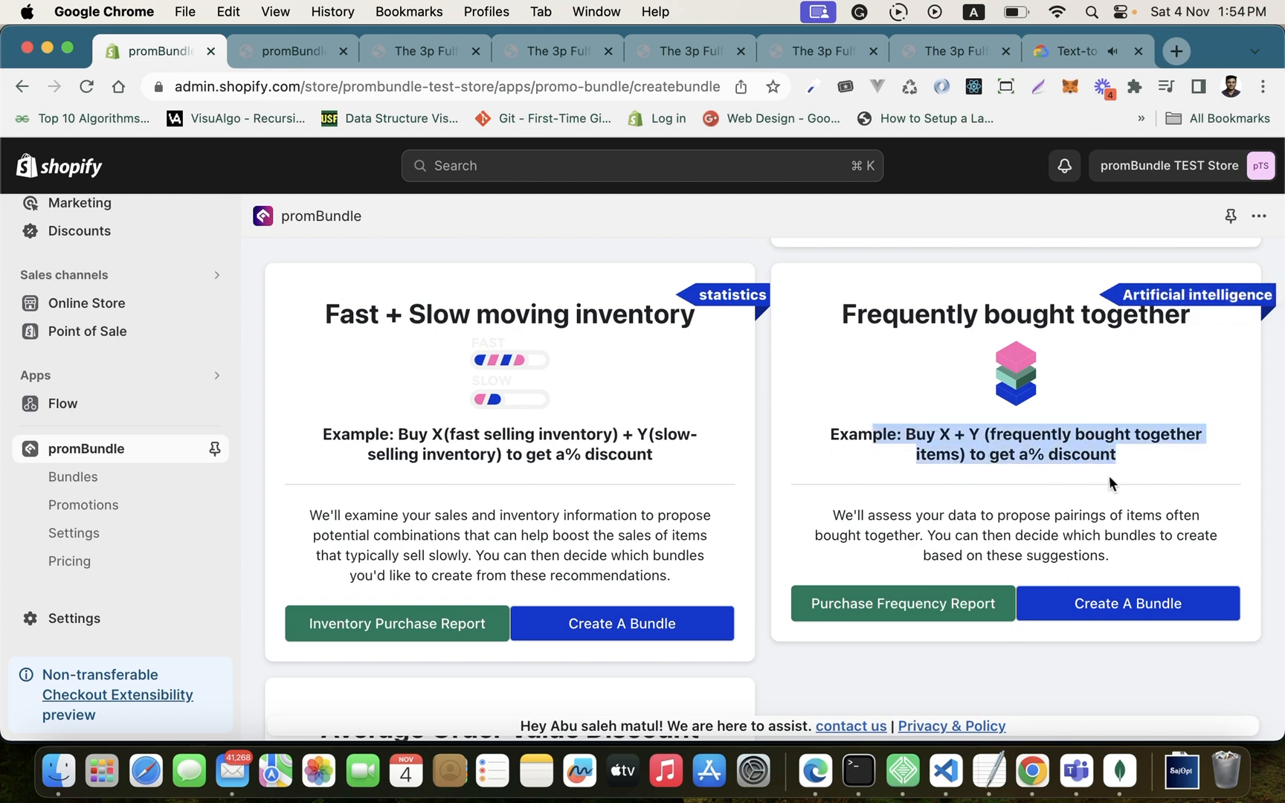
pyautogui.scroll(-2, 1116, 482)
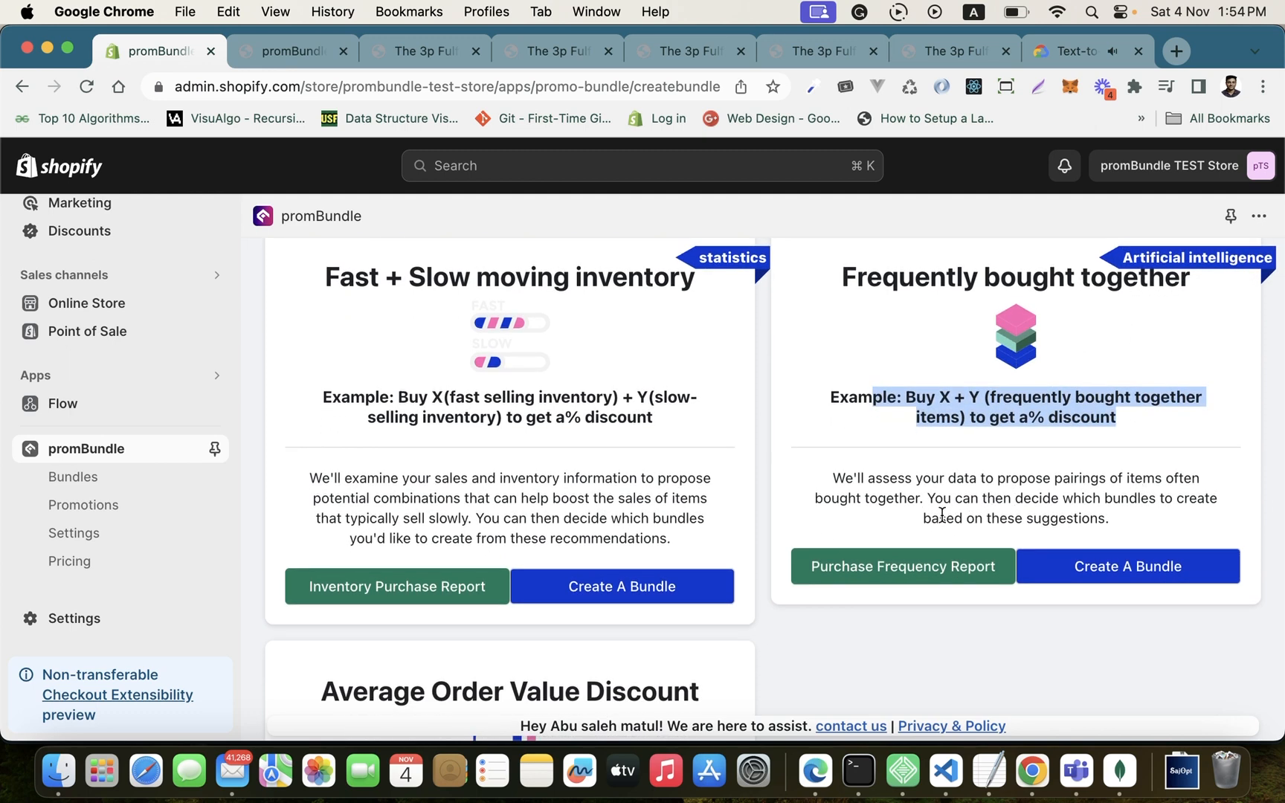
# Read the Average Order Value Discount template's example and view the free shipping offer on the storefront product page
pyautogui.scroll(-2, 941, 515)
pyautogui.scroll(-5, 1059, 574)
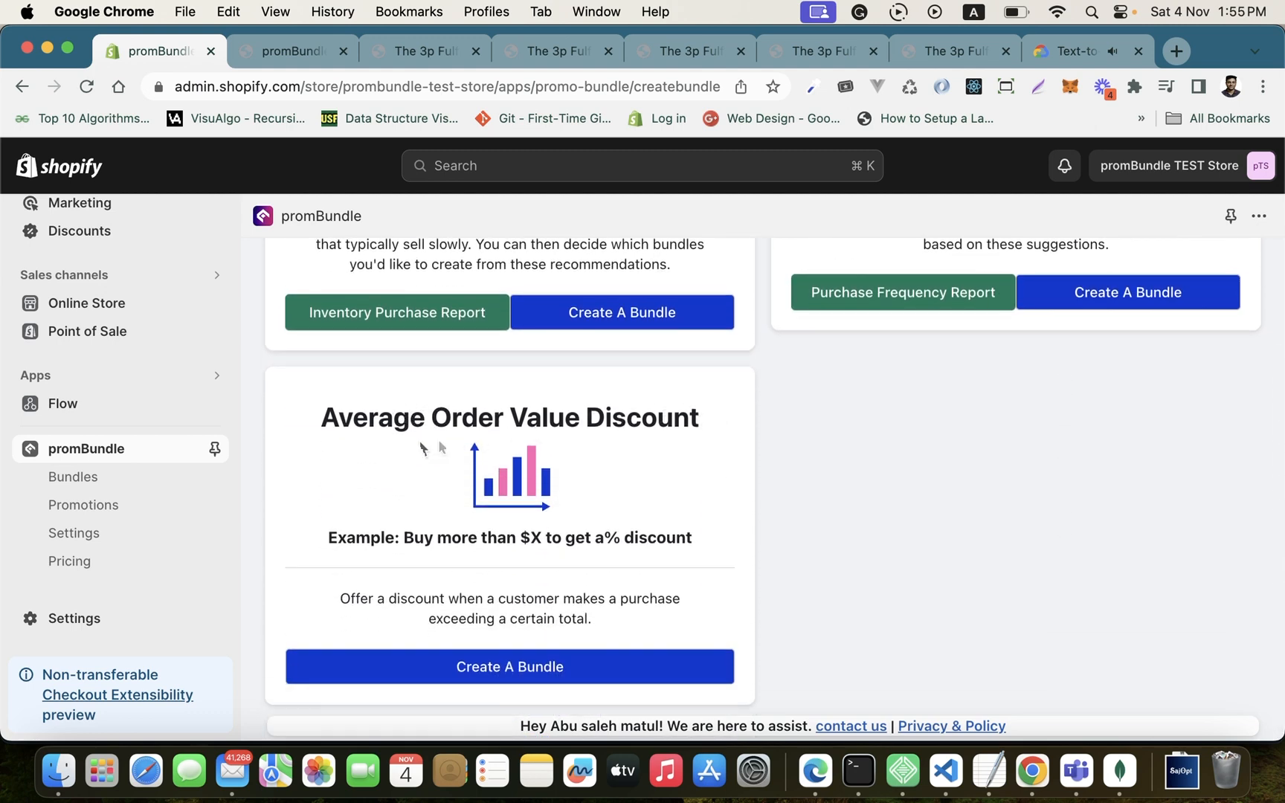
pyautogui.moveTo(390, 542); pyautogui.dragTo(676, 537)
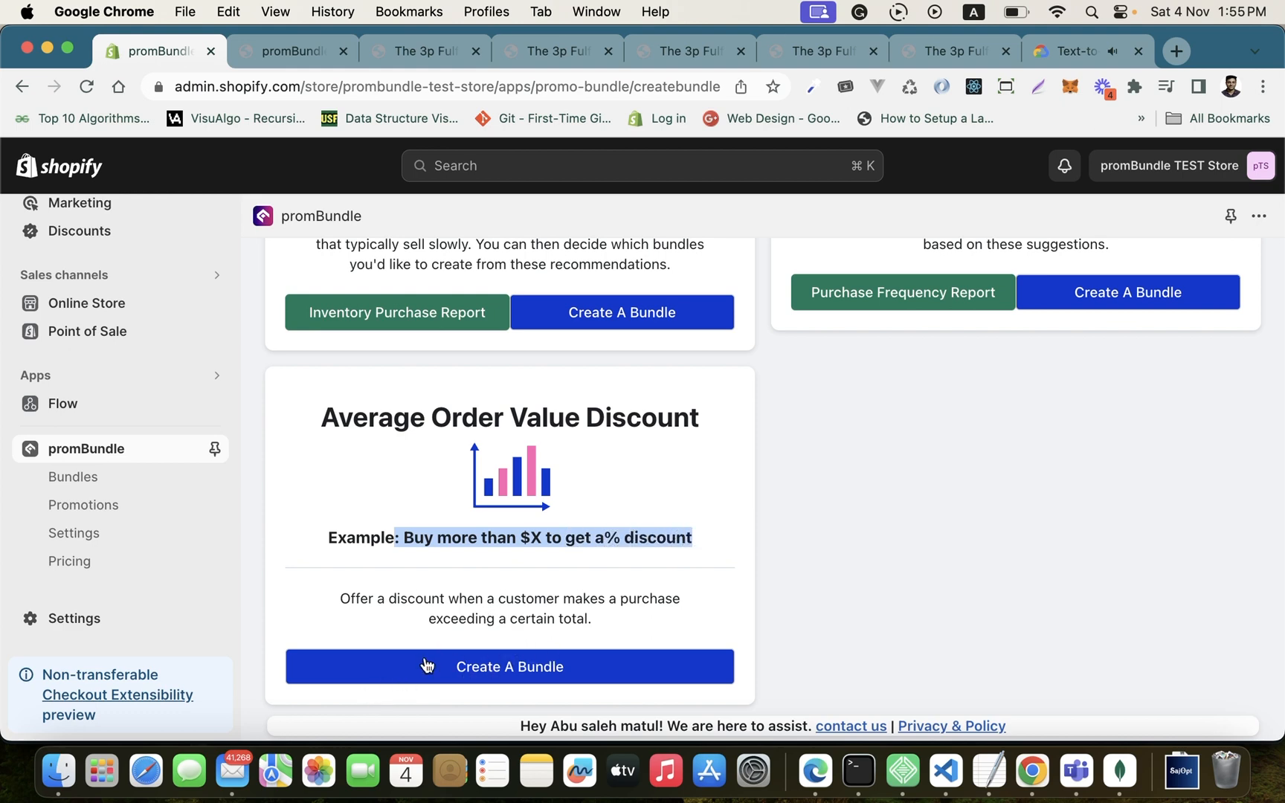
pyautogui.click(946, 61)
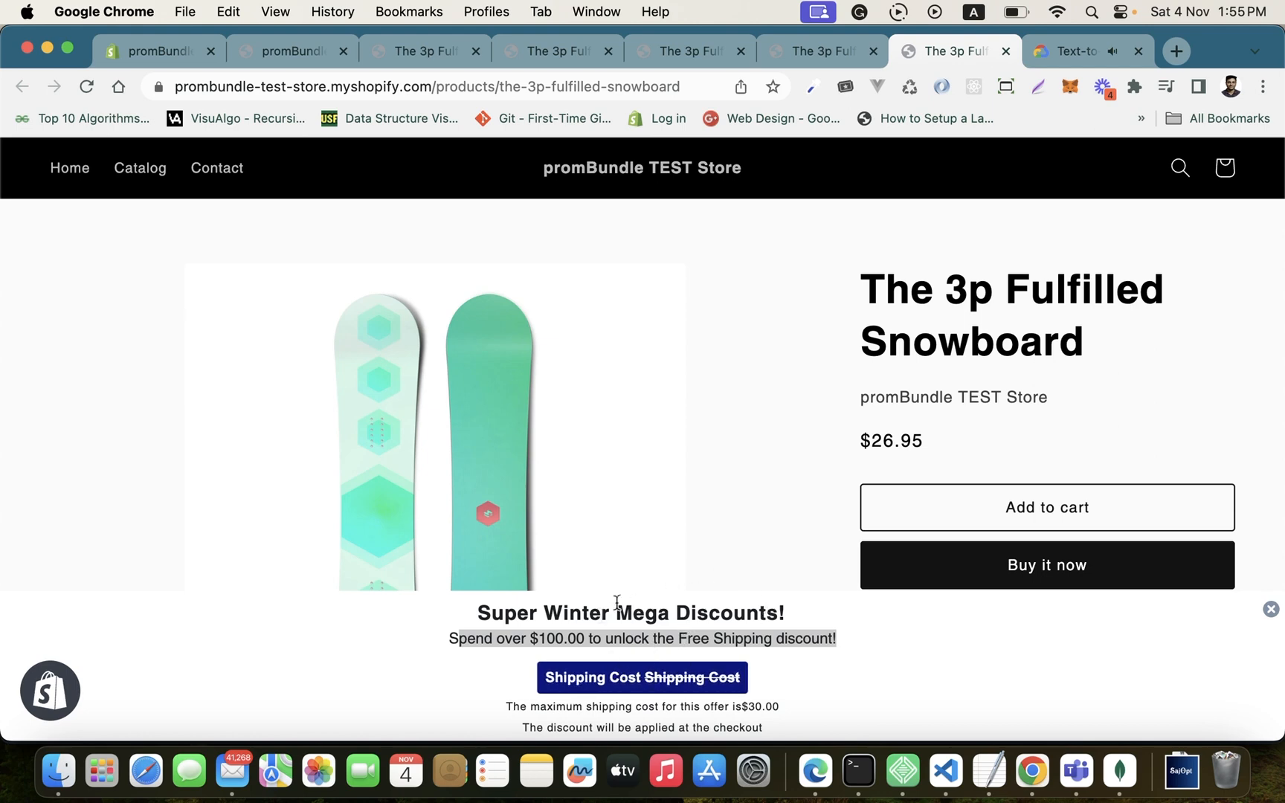
pyautogui.click(465, 648)
pyautogui.moveTo(450, 641); pyautogui.dragTo(908, 631)
# Return to the bundle templates and start creating a bundle from the Traditional Bundle template
pyautogui.click(152, 50)
pyautogui.scroll(15, 474, 367)
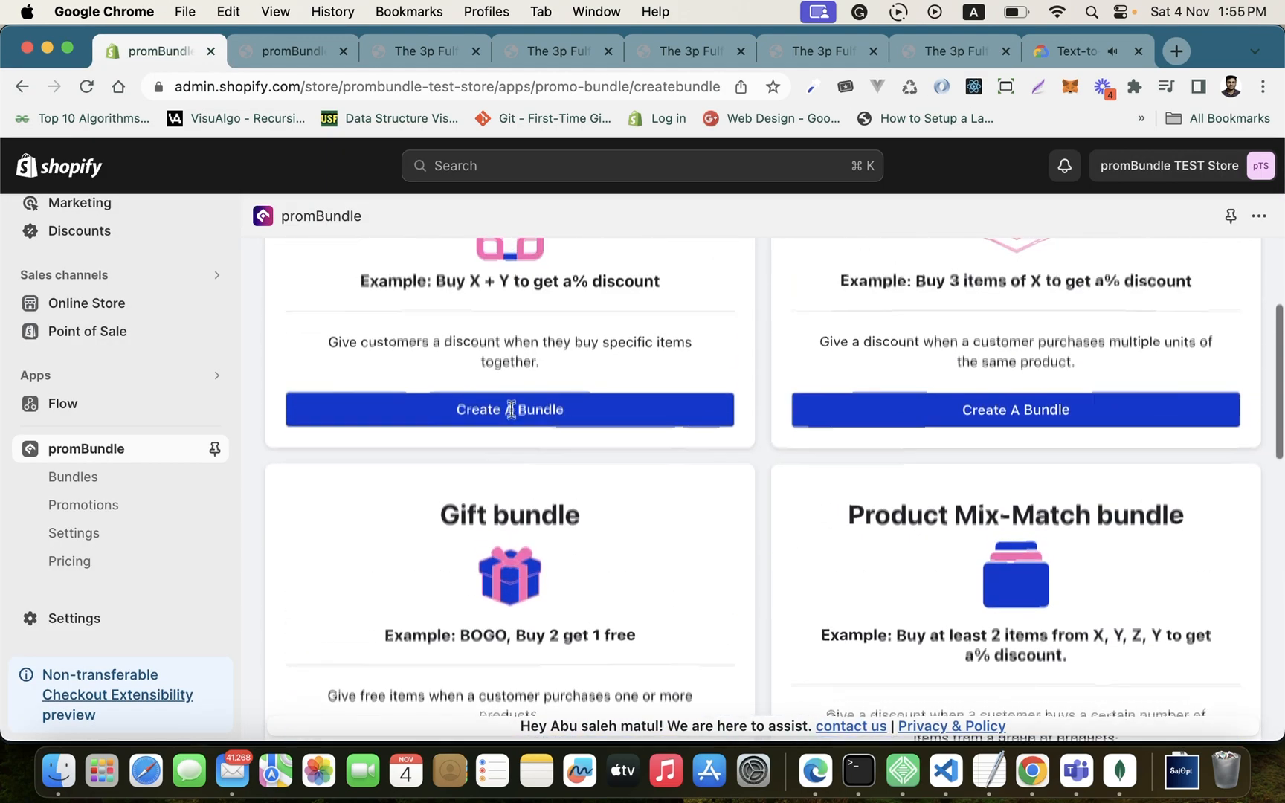
pyautogui.scroll(5, 511, 408)
pyautogui.scroll(-3, 511, 409)
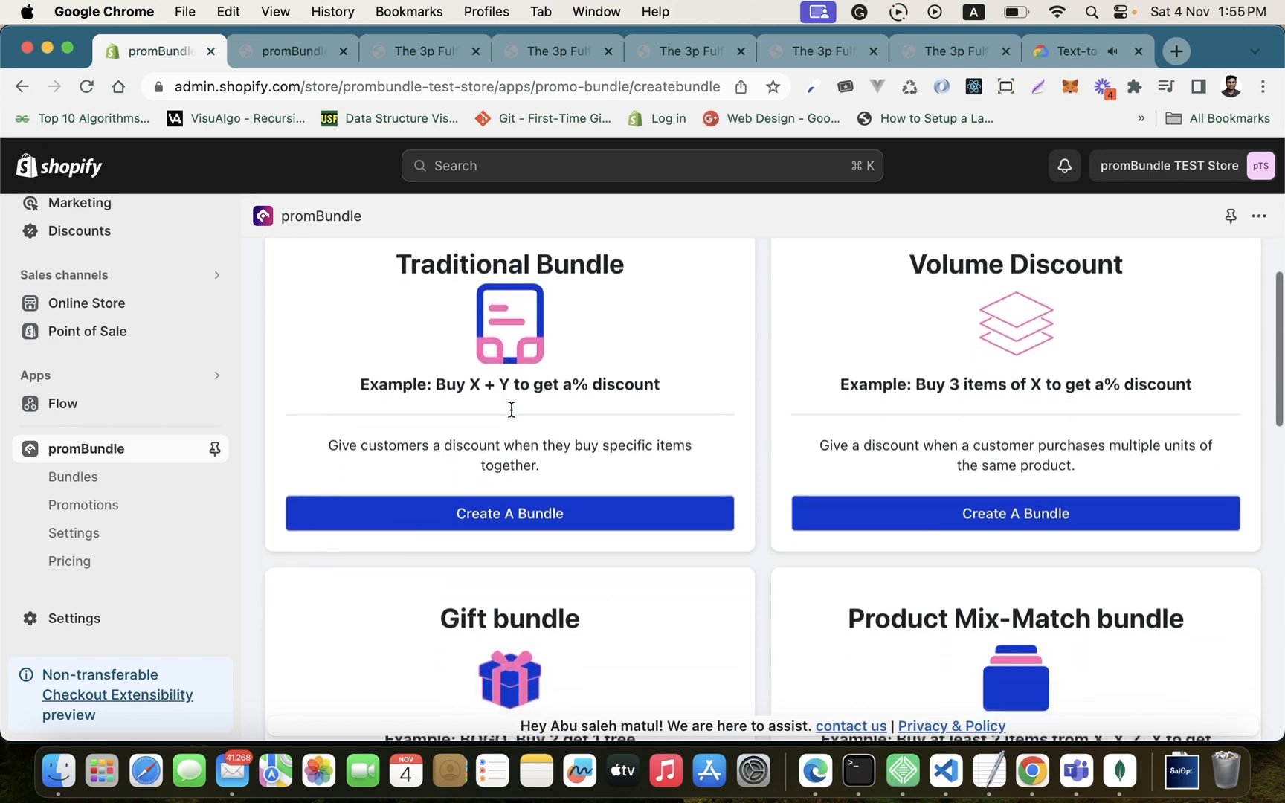
pyautogui.scroll(-2, 511, 409)
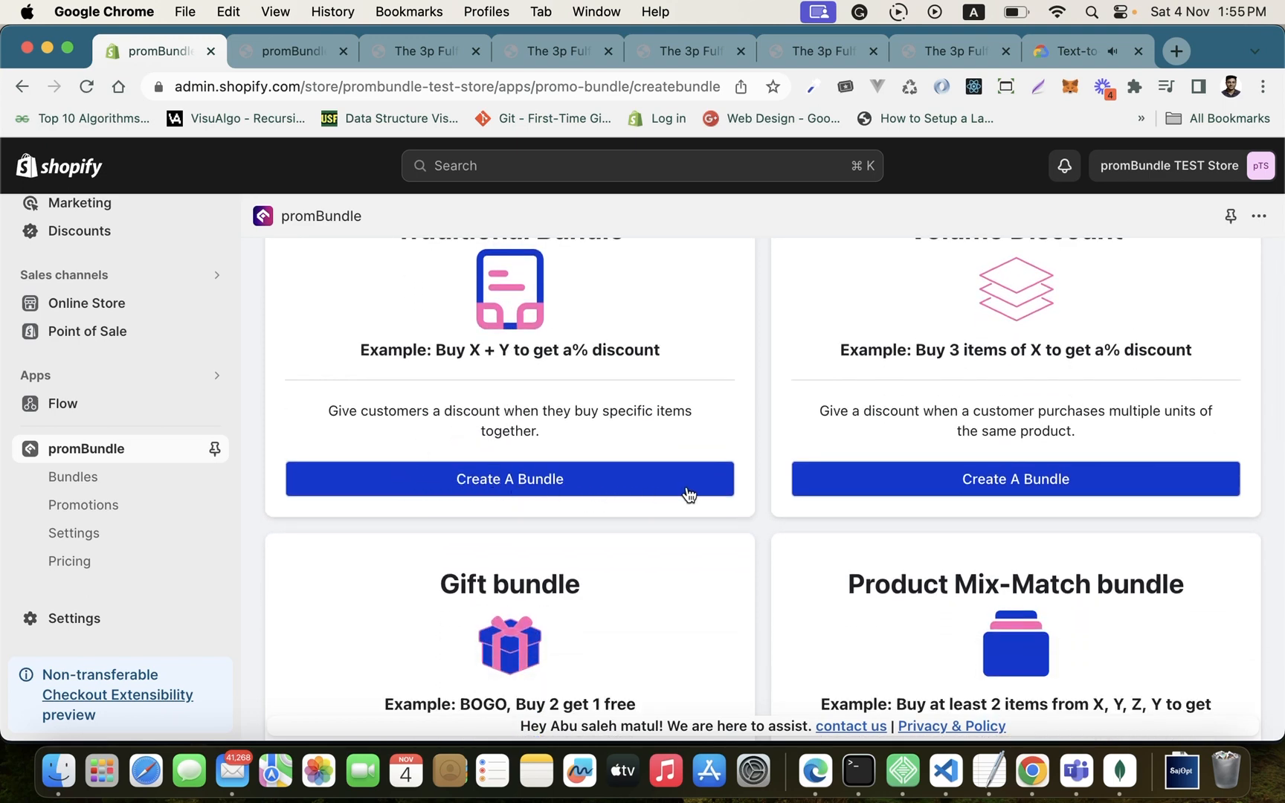
pyautogui.click(417, 482)
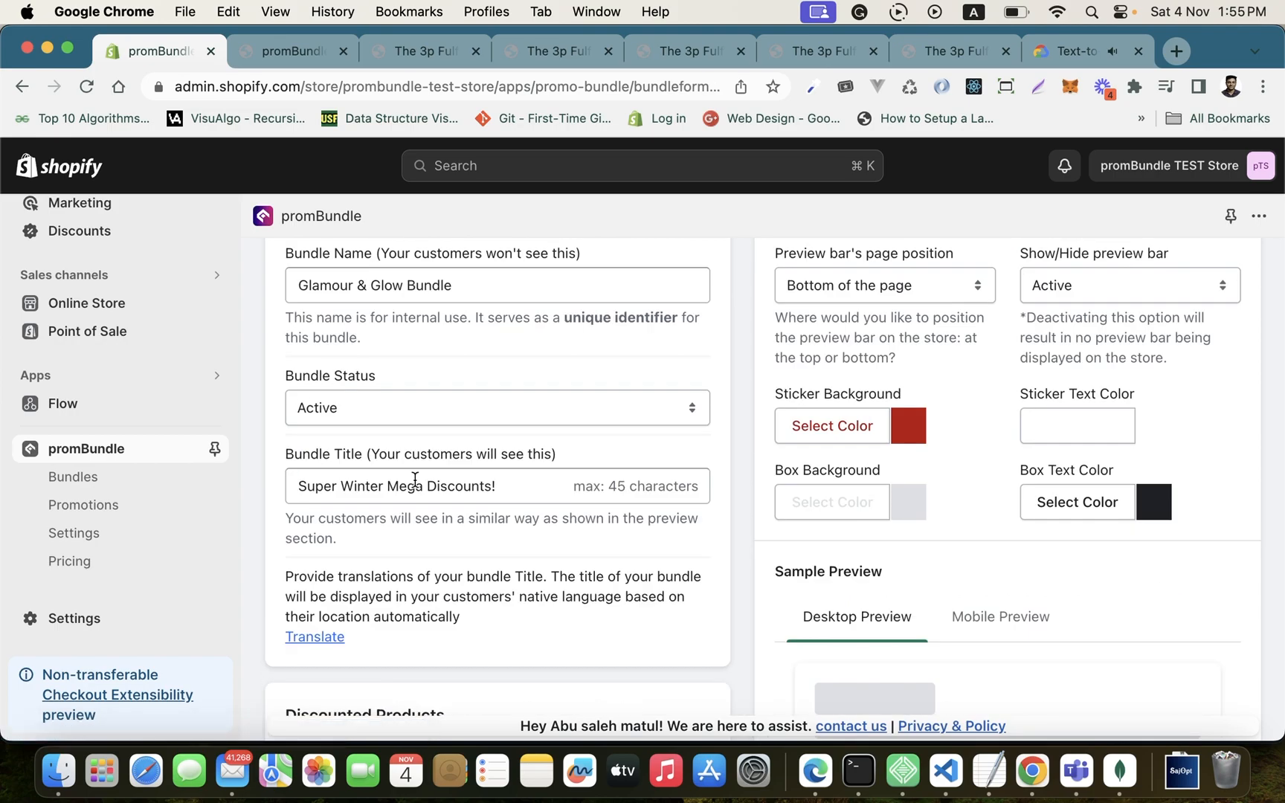
# Look over the Create Bundle form and examine the Bundle Name field and its unique identifier note
pyautogui.scroll(-10, 415, 478)
pyautogui.scroll(6, 415, 479)
pyautogui.scroll(4, 415, 481)
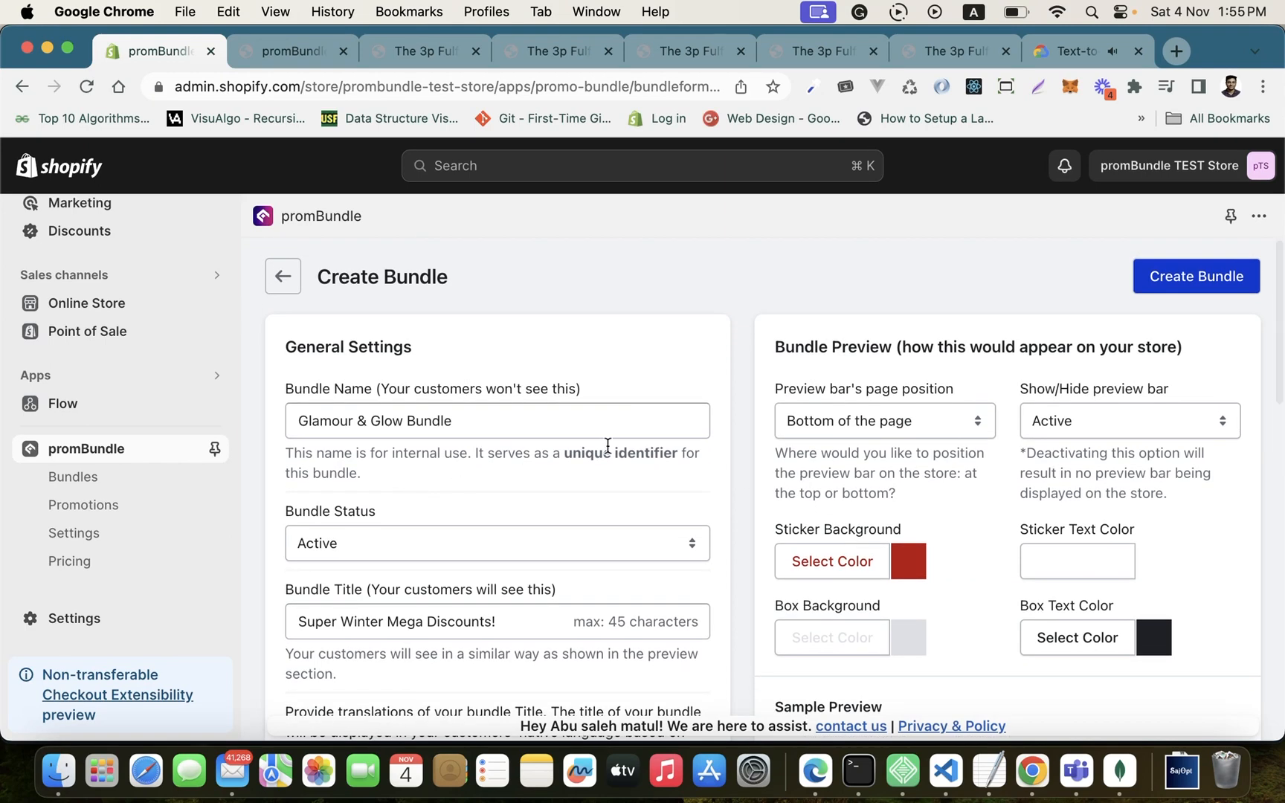
pyautogui.moveTo(569, 452); pyautogui.dragTo(693, 451)
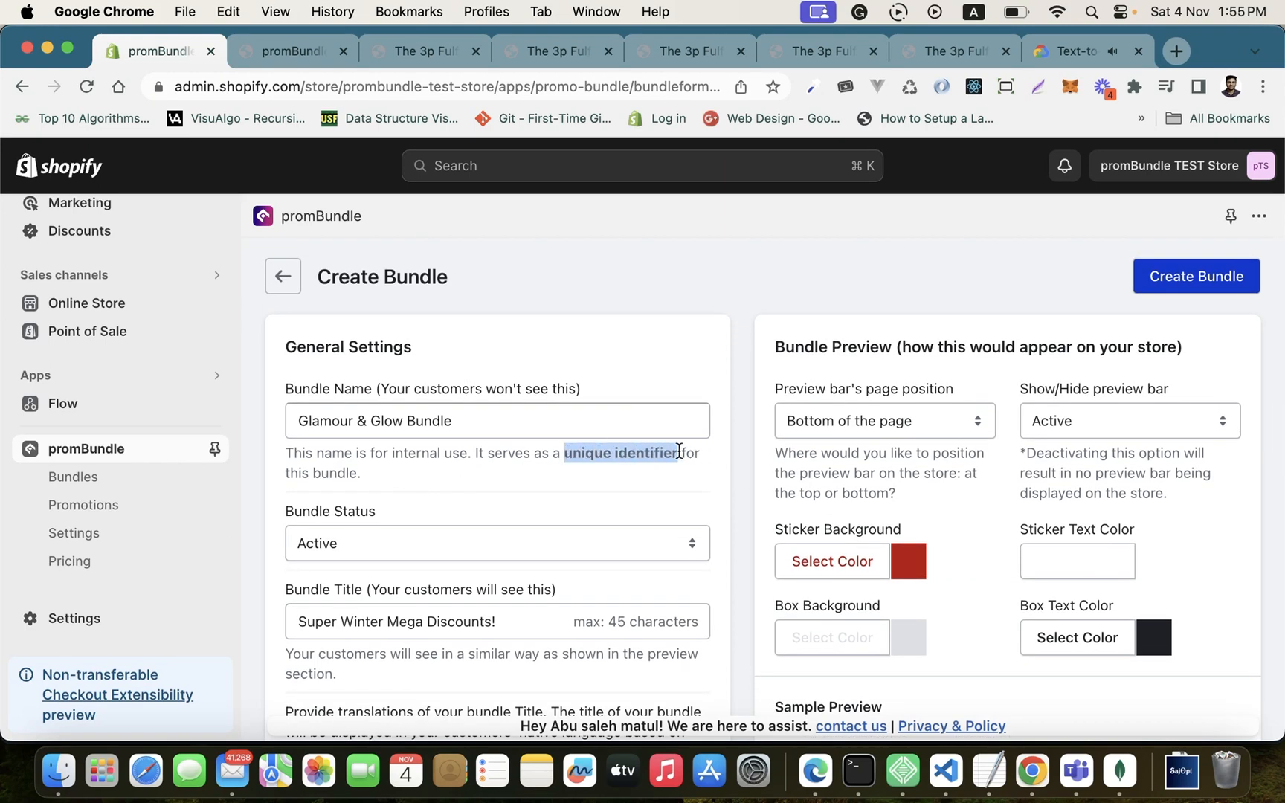
pyautogui.scroll(-2, 549, 503)
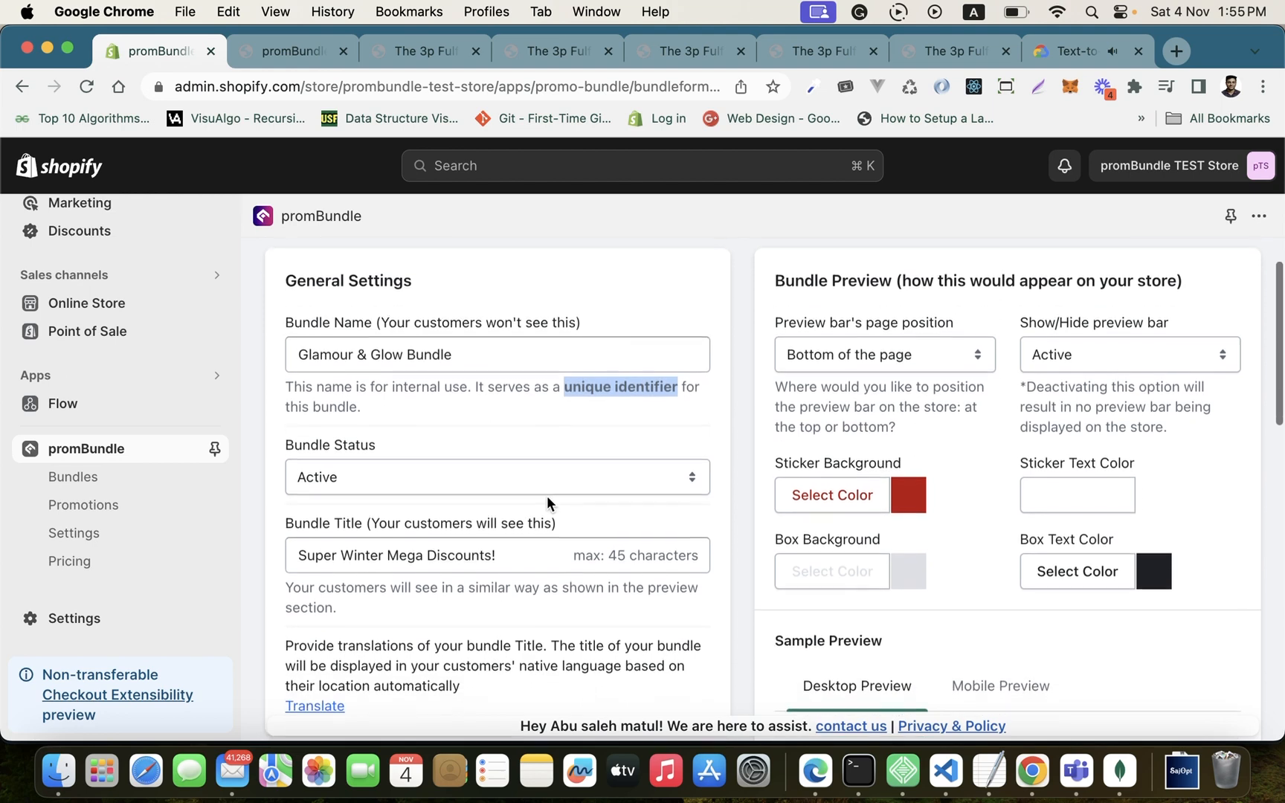
pyautogui.click(498, 352)
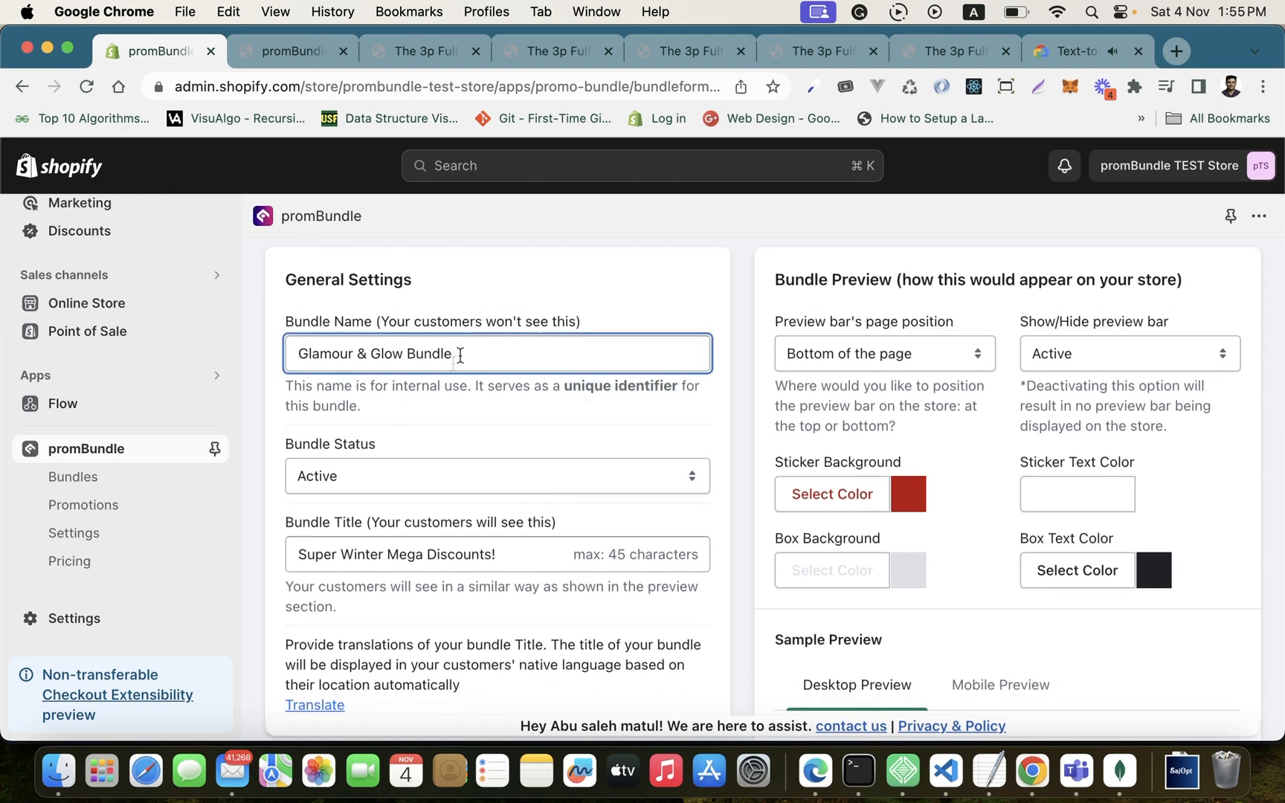
# Examine the Bundle Status, the customer-facing Bundle Title and the sample preview of the offer bar
pyautogui.scroll(-3, 449, 390)
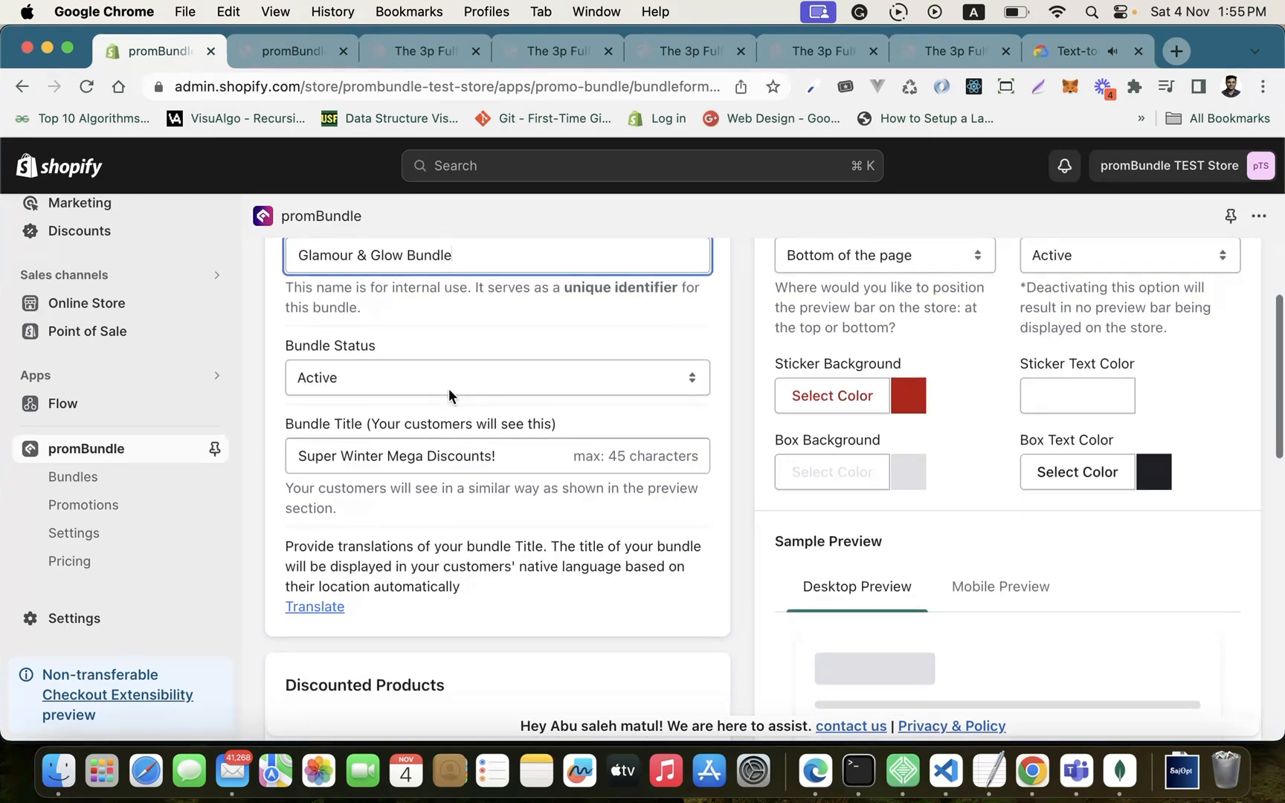
pyautogui.scroll(-3, 448, 388)
pyautogui.click(524, 390)
pyautogui.moveTo(296, 385); pyautogui.dragTo(542, 384)
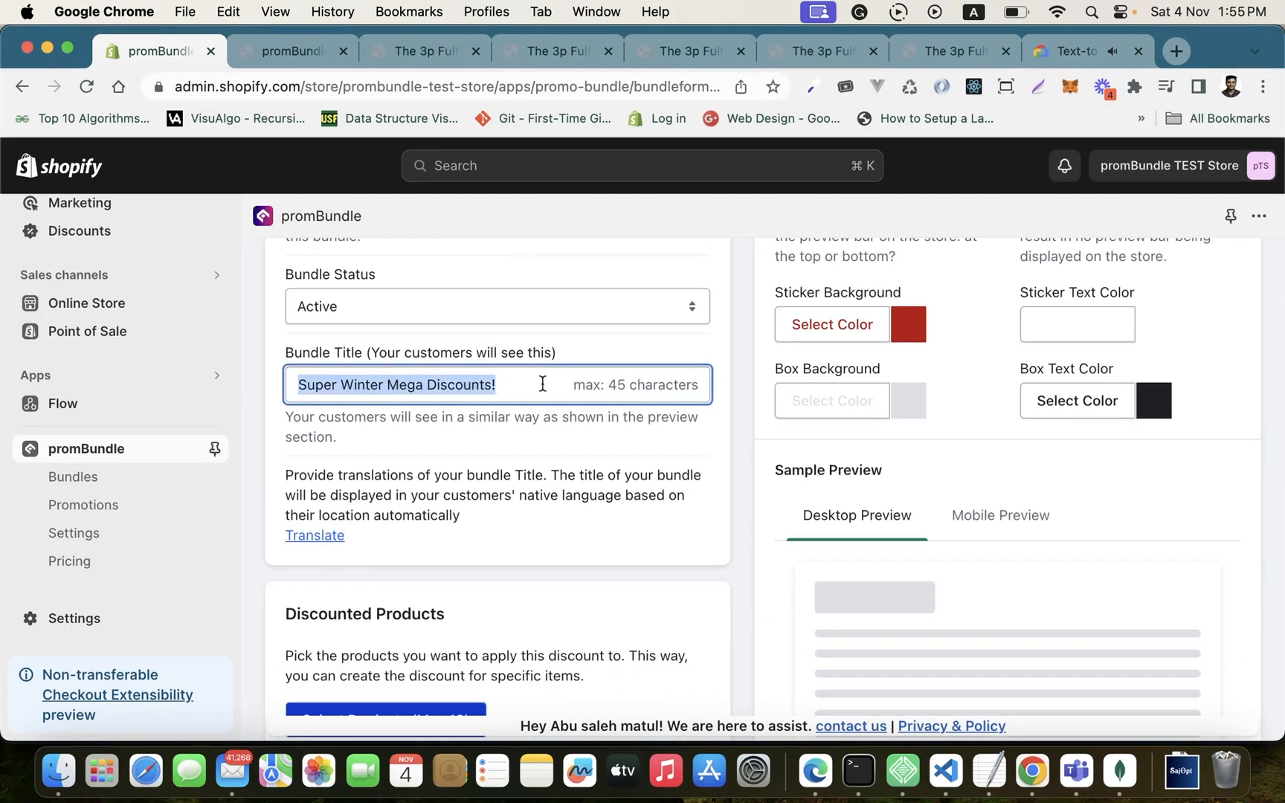
pyautogui.scroll(-5, 702, 485)
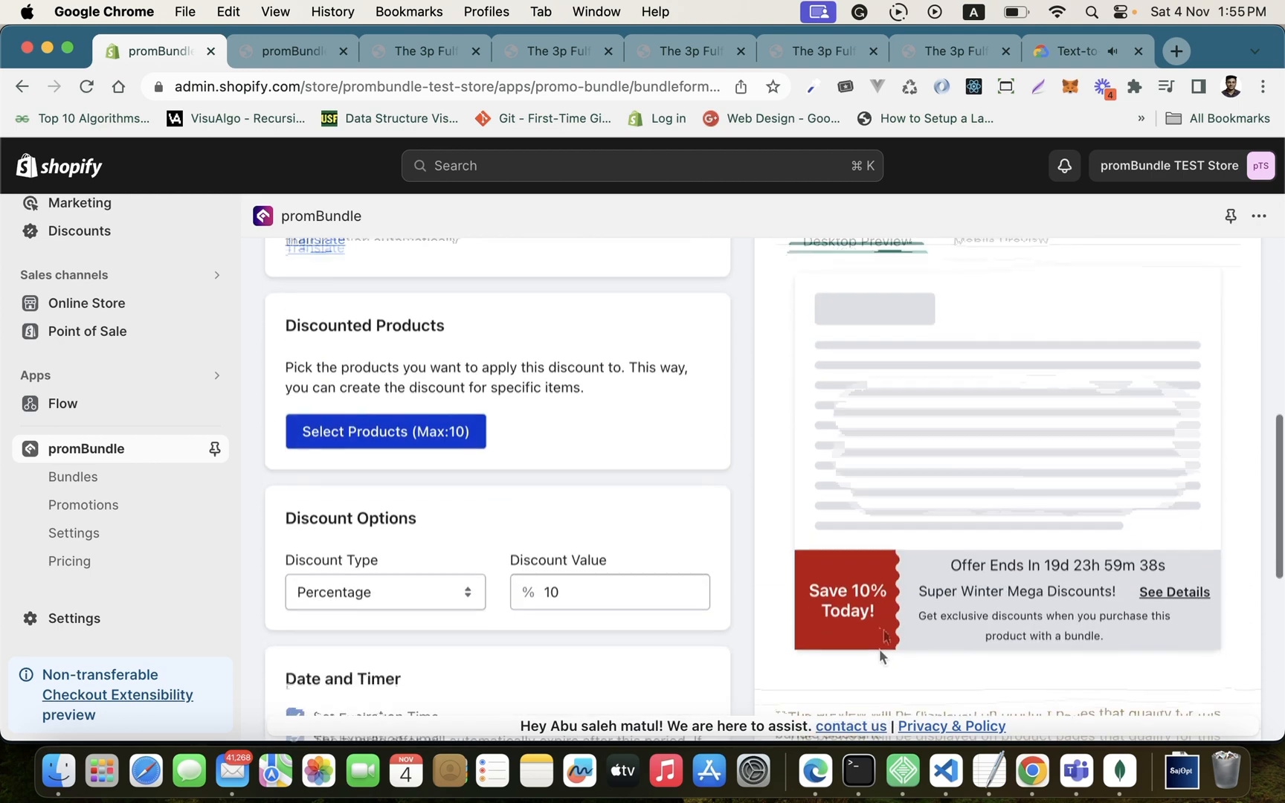
# Examine the bundle title in the sample preview and open its translation fields for the available languages
pyautogui.moveTo(917, 559); pyautogui.dragTo(1108, 552)
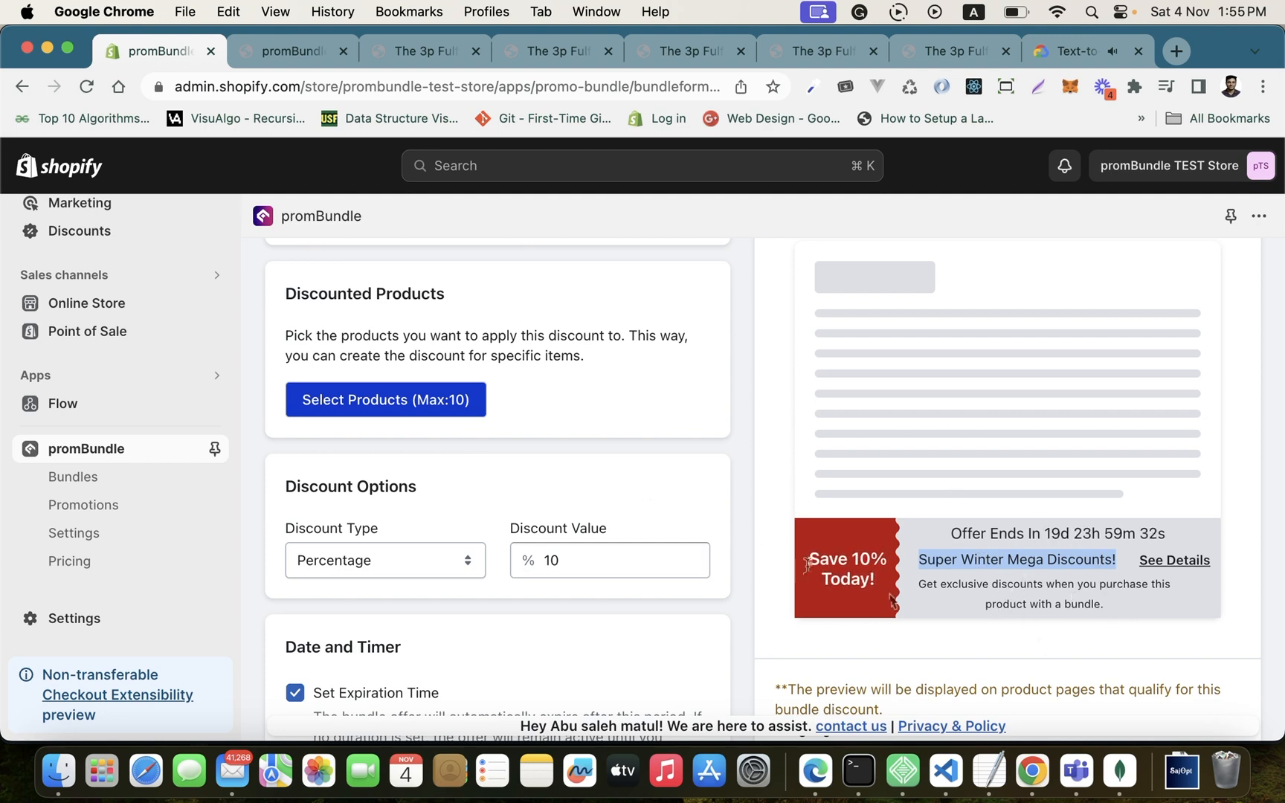
pyautogui.scroll(5, 653, 566)
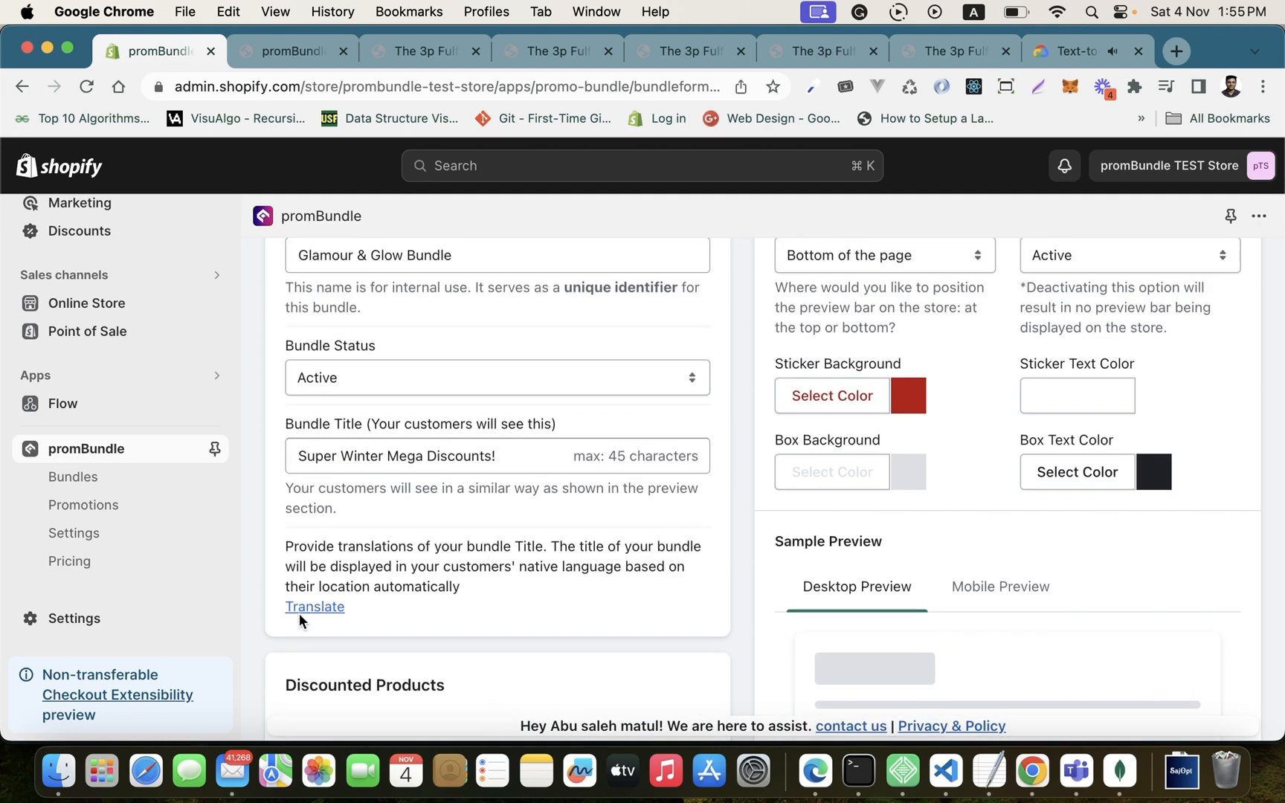
pyautogui.click(302, 614)
pyautogui.scroll(-3, 488, 565)
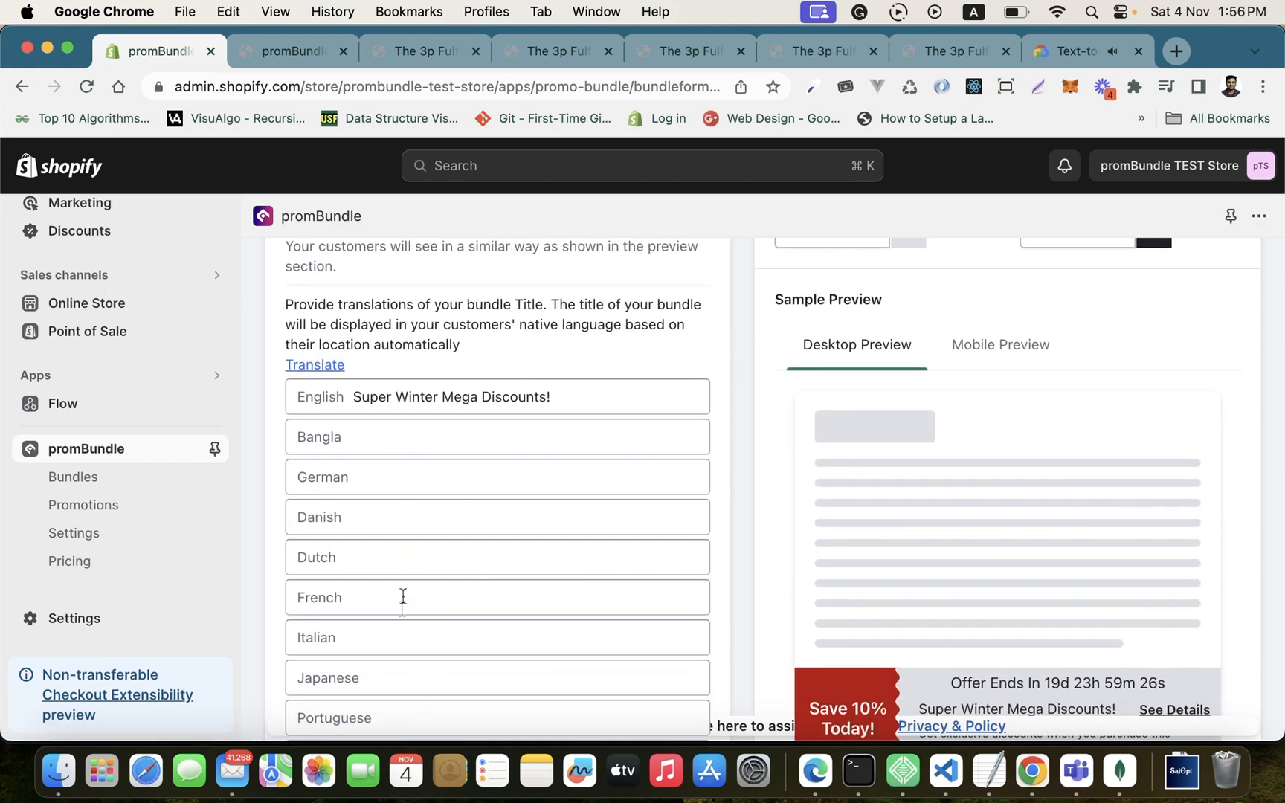
pyautogui.scroll(-8, 401, 683)
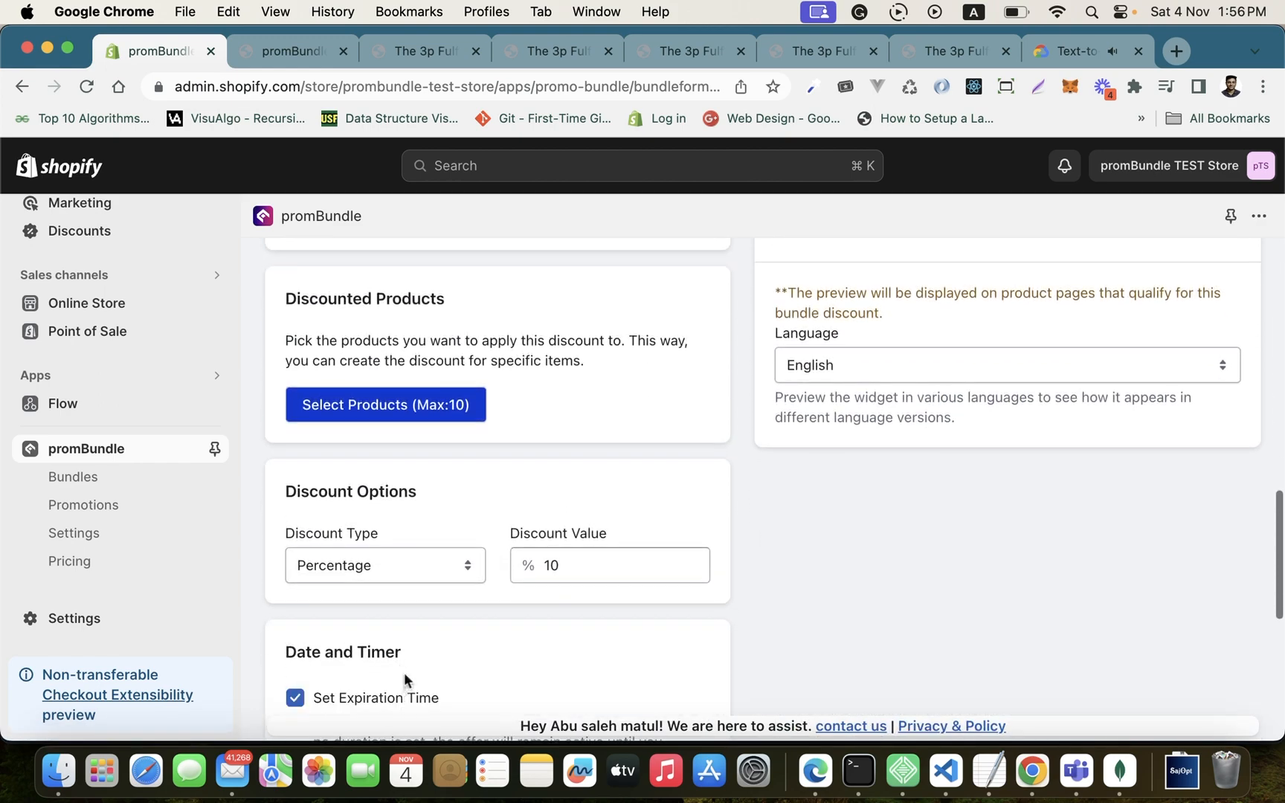
pyautogui.click(409, 410)
pyautogui.click(460, 408)
pyautogui.click(465, 474)
pyautogui.doubleClick(469, 531)
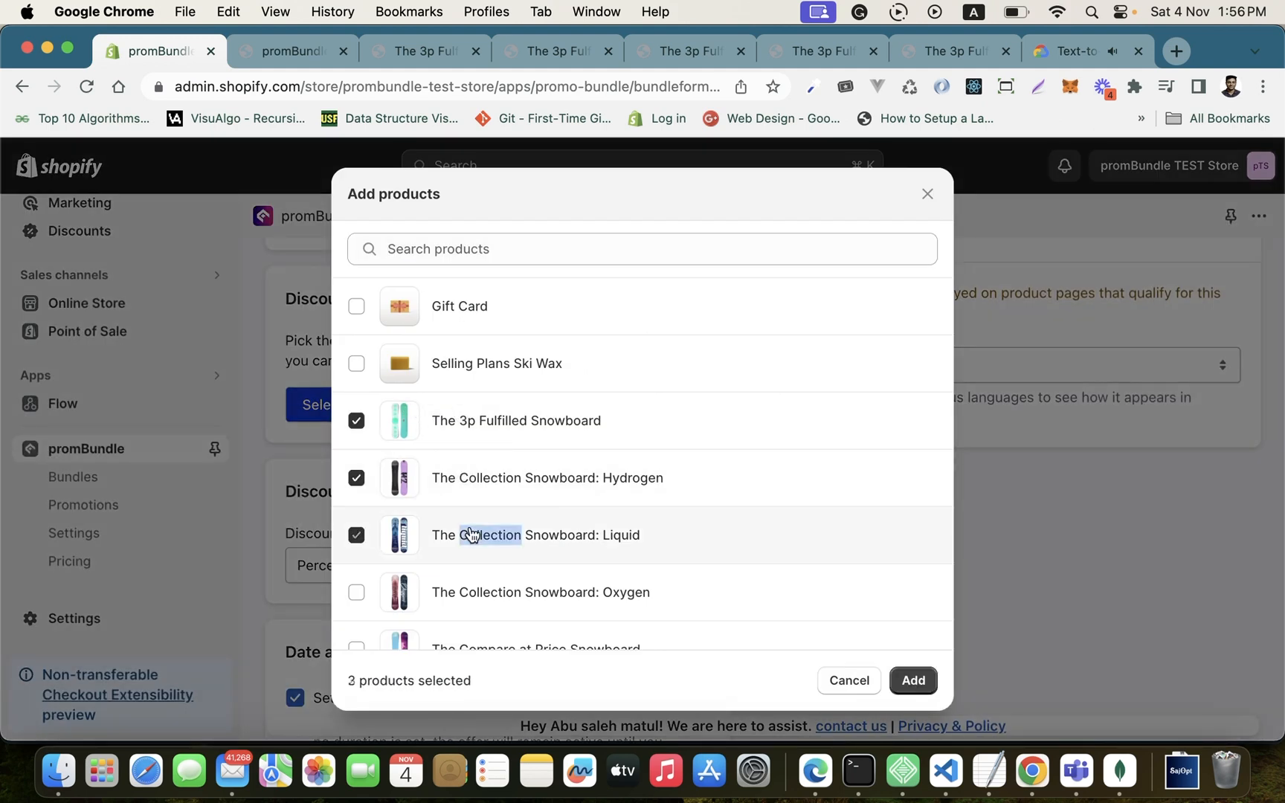
pyautogui.click(502, 462)
pyautogui.click(507, 599)
pyautogui.click(531, 521)
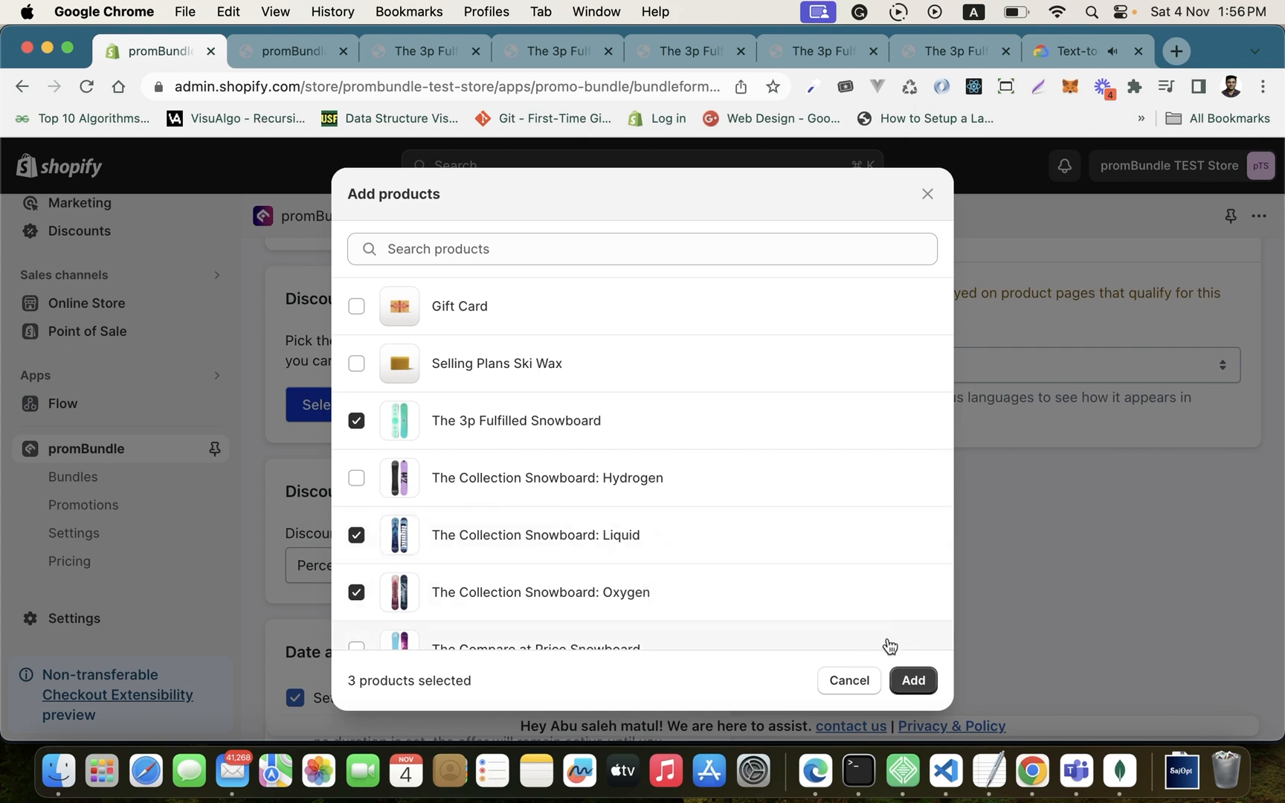
pyautogui.click(851, 681)
# Set the bundle's discount type to Fixed and examine its discount value
pyautogui.scroll(-5, 575, 538)
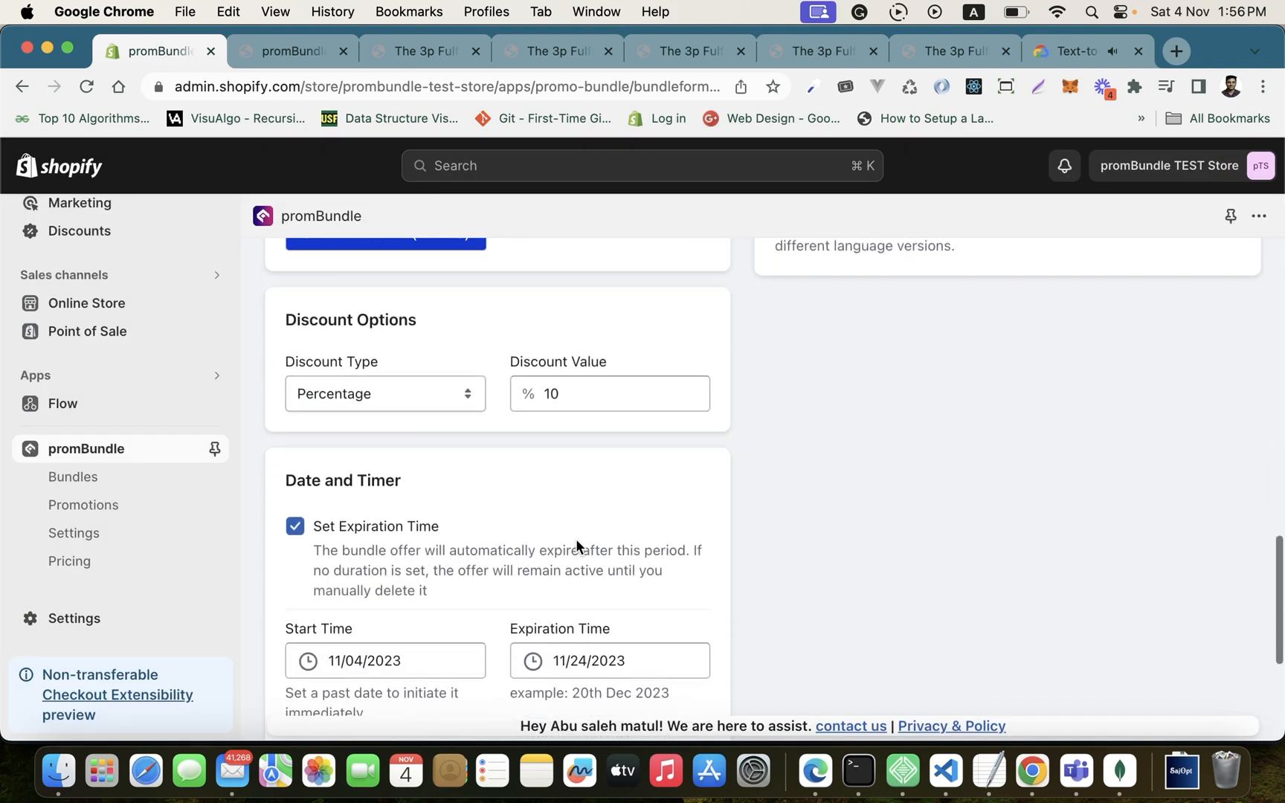
pyautogui.click(387, 329)
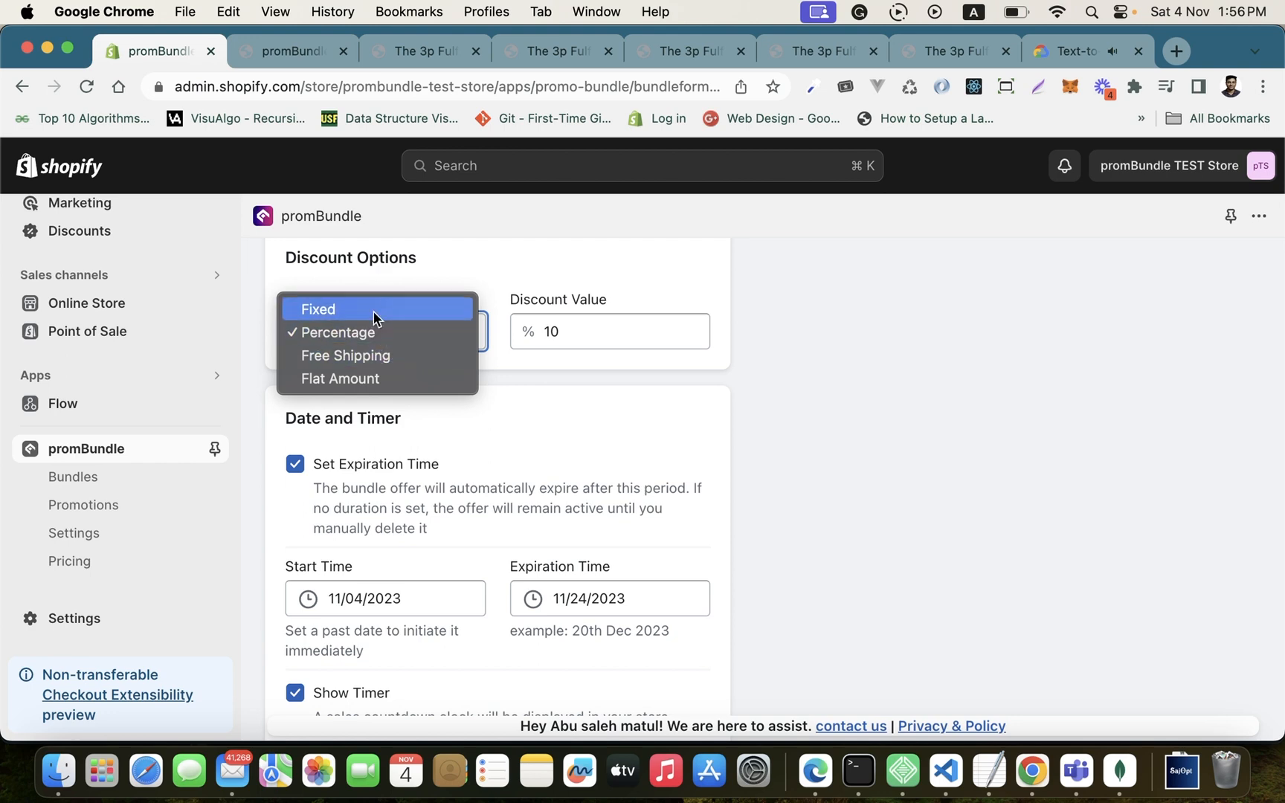
pyautogui.click(374, 310)
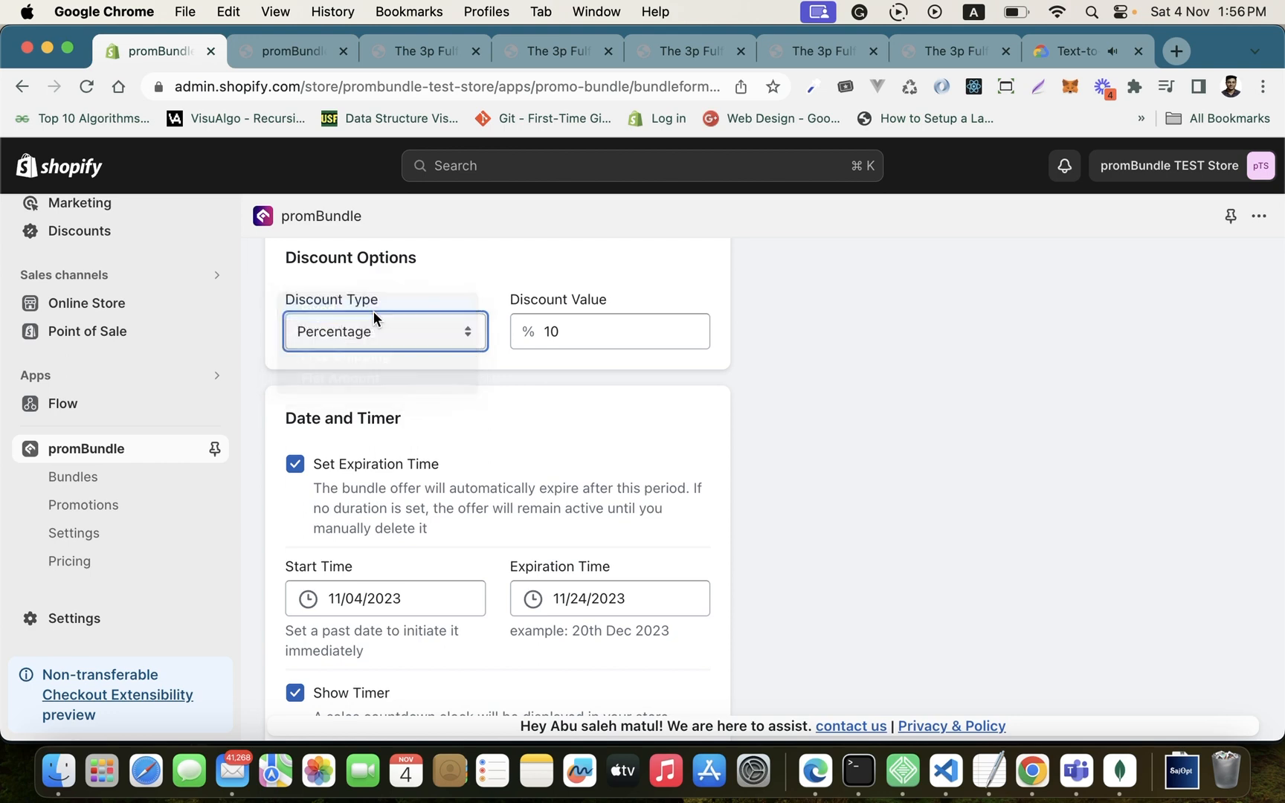
pyautogui.click(557, 334)
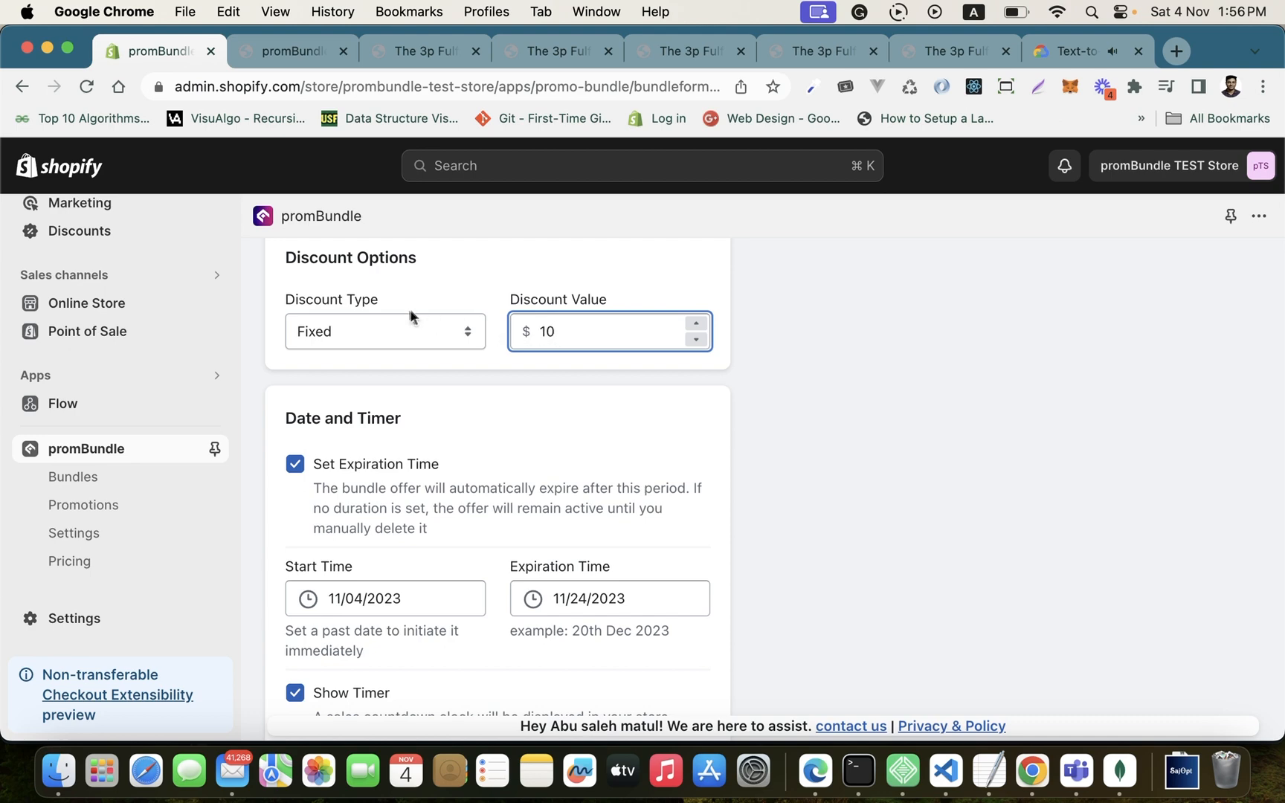
# Set the bundle's discount type to Percentage with a discount value of 14
pyautogui.click(374, 331)
pyautogui.click(356, 362)
pyautogui.click(603, 329)
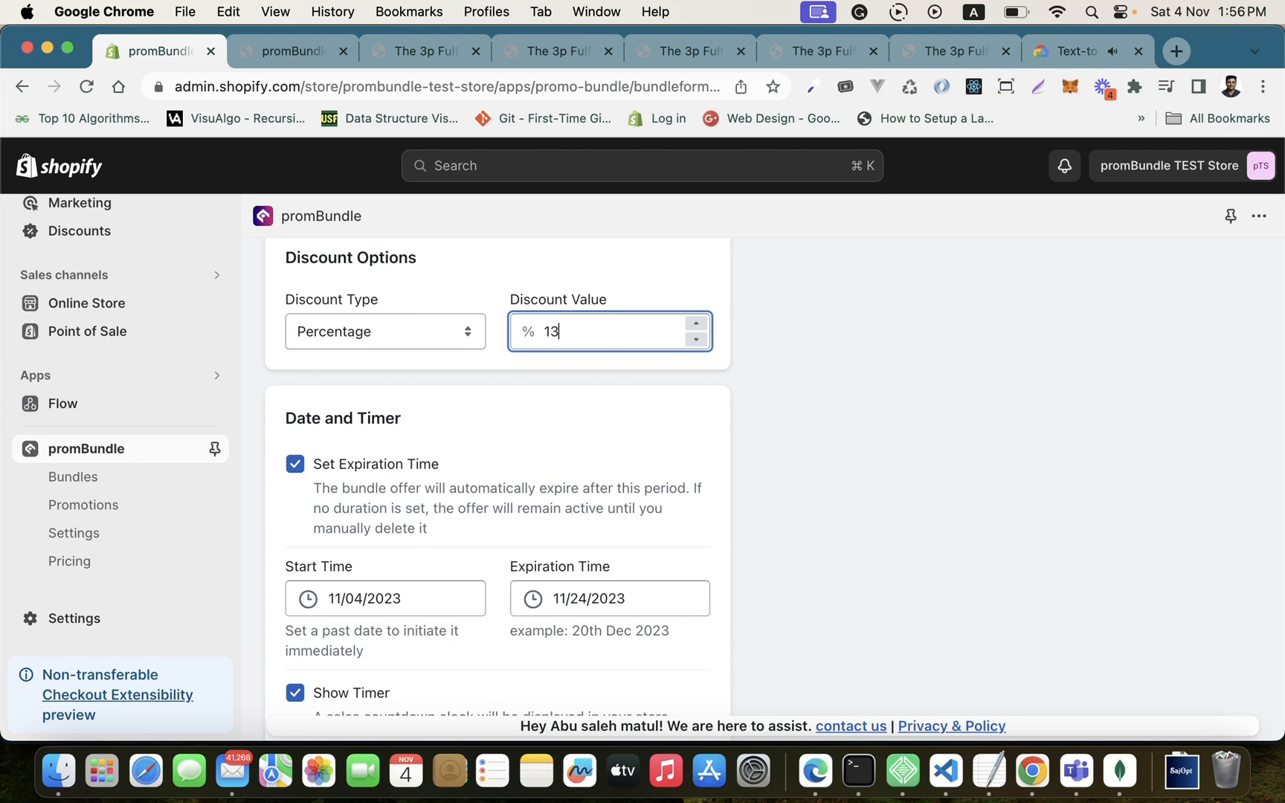
# Try the Free Shipping discount type with its maximum shipping price, and set the discount type to Flat Amount
pyautogui.click(371, 328)
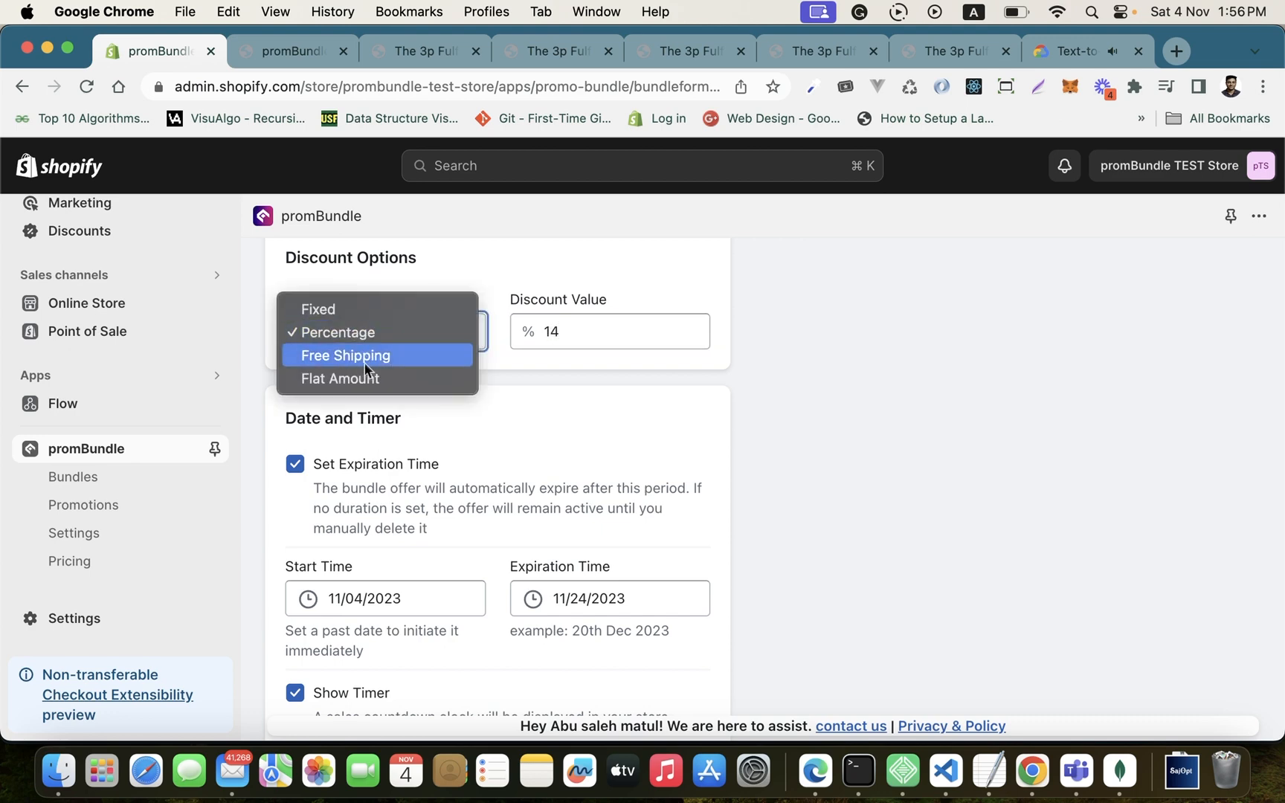
pyautogui.click(362, 355)
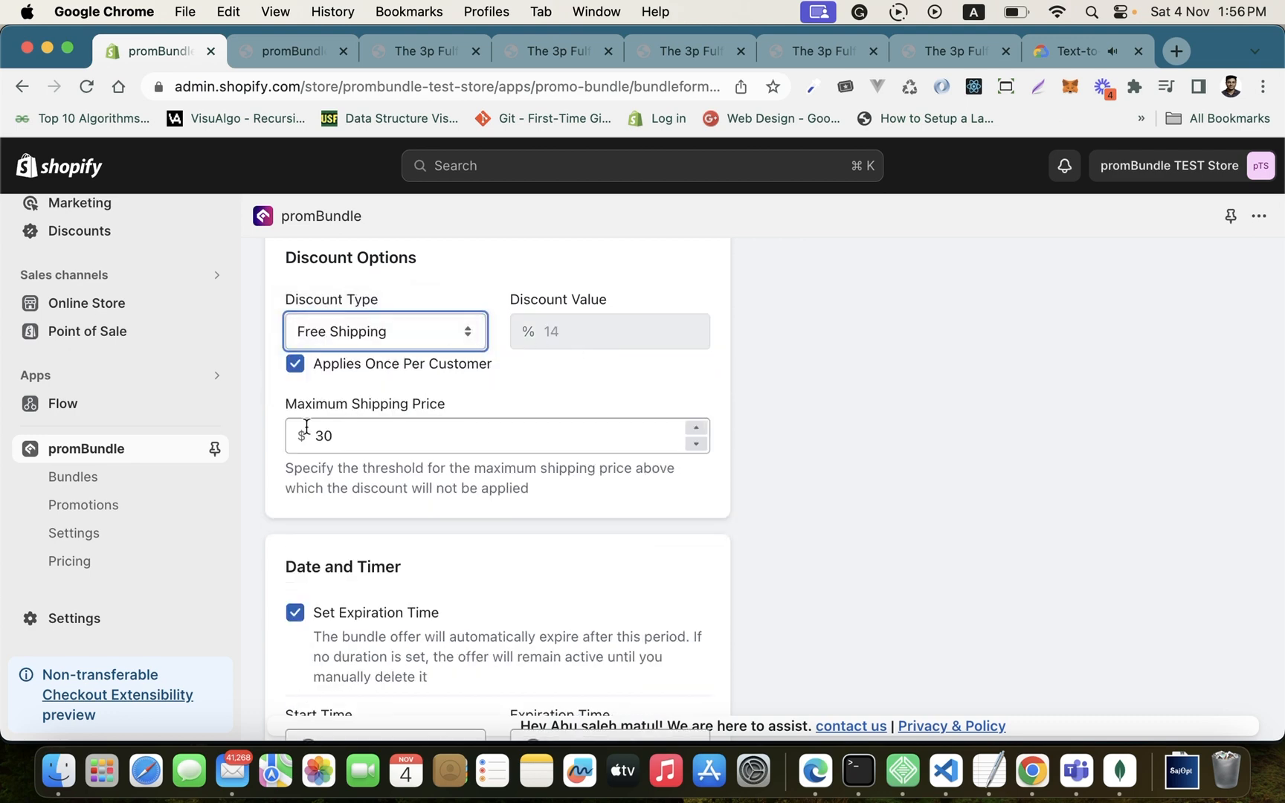
pyautogui.click(347, 429)
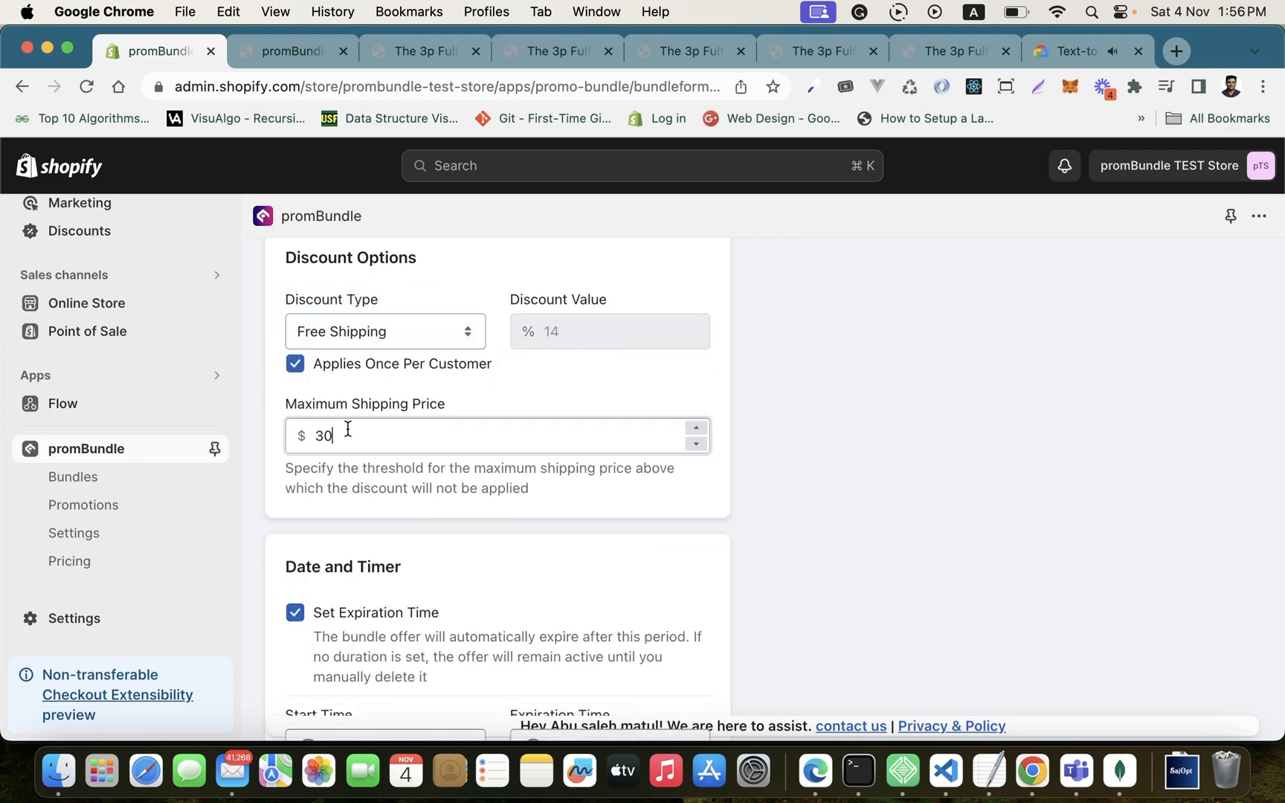
pyautogui.click(362, 332)
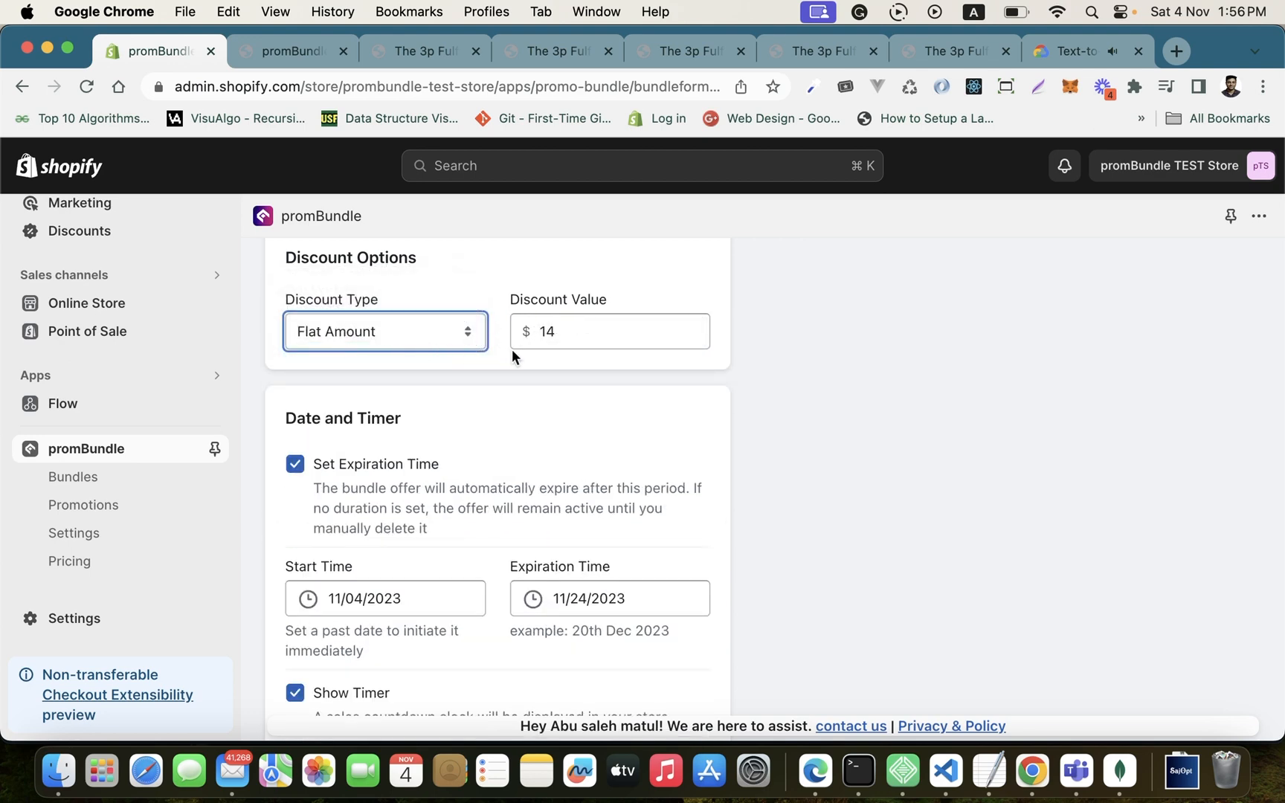
# Examine the bundle's Start Time and Expiration Time settings in the Date and Timer section
pyautogui.scroll(-3, 427, 408)
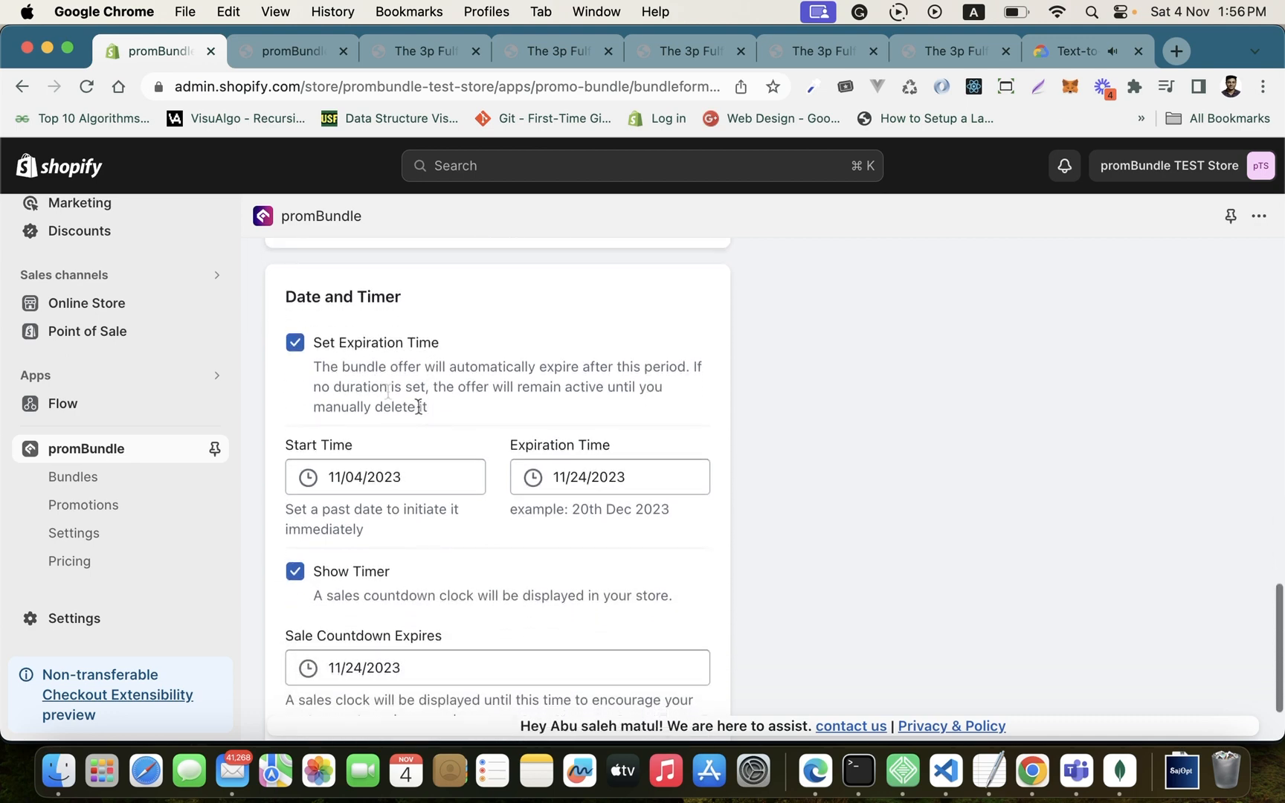
pyautogui.moveTo(281, 439); pyautogui.dragTo(636, 447)
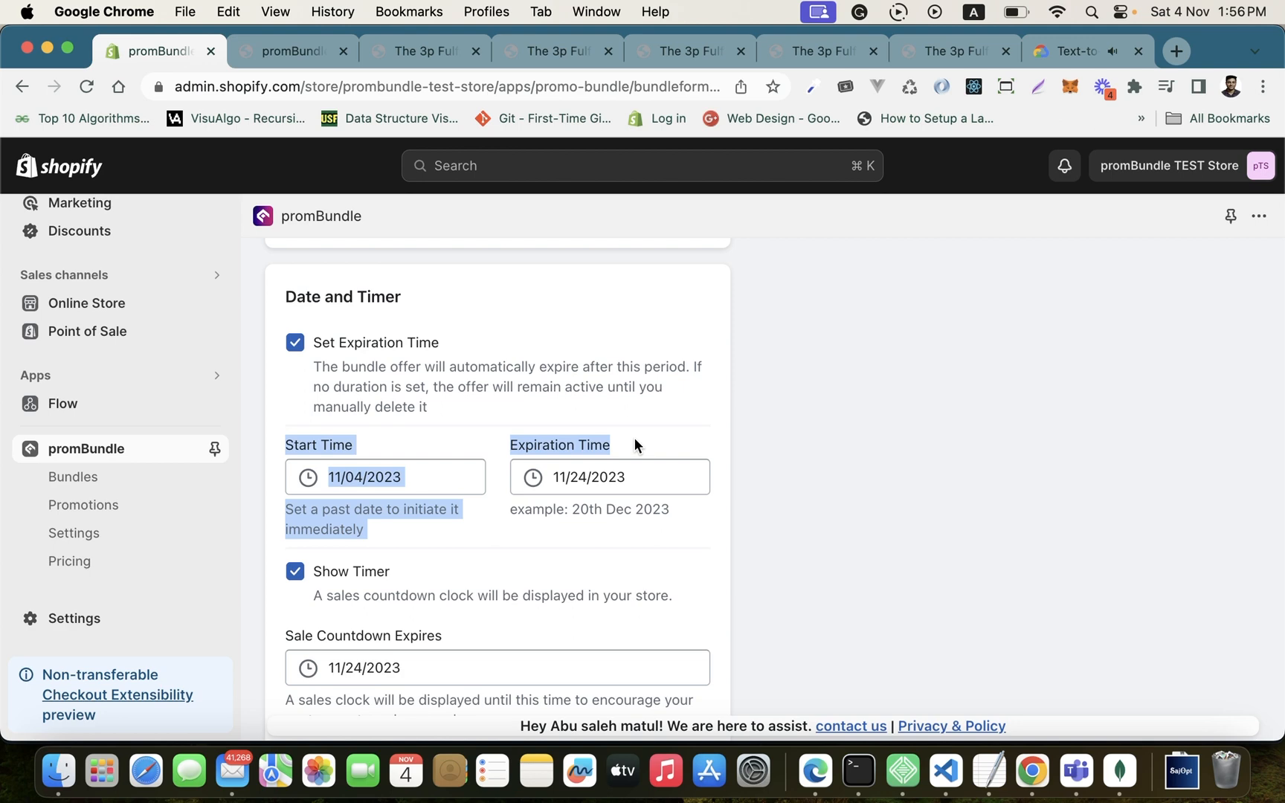
pyautogui.click(635, 445)
# Disable and re-enable the expiration time, and review the Show Timer and Sale Countdown Expires settings
pyautogui.click(292, 342)
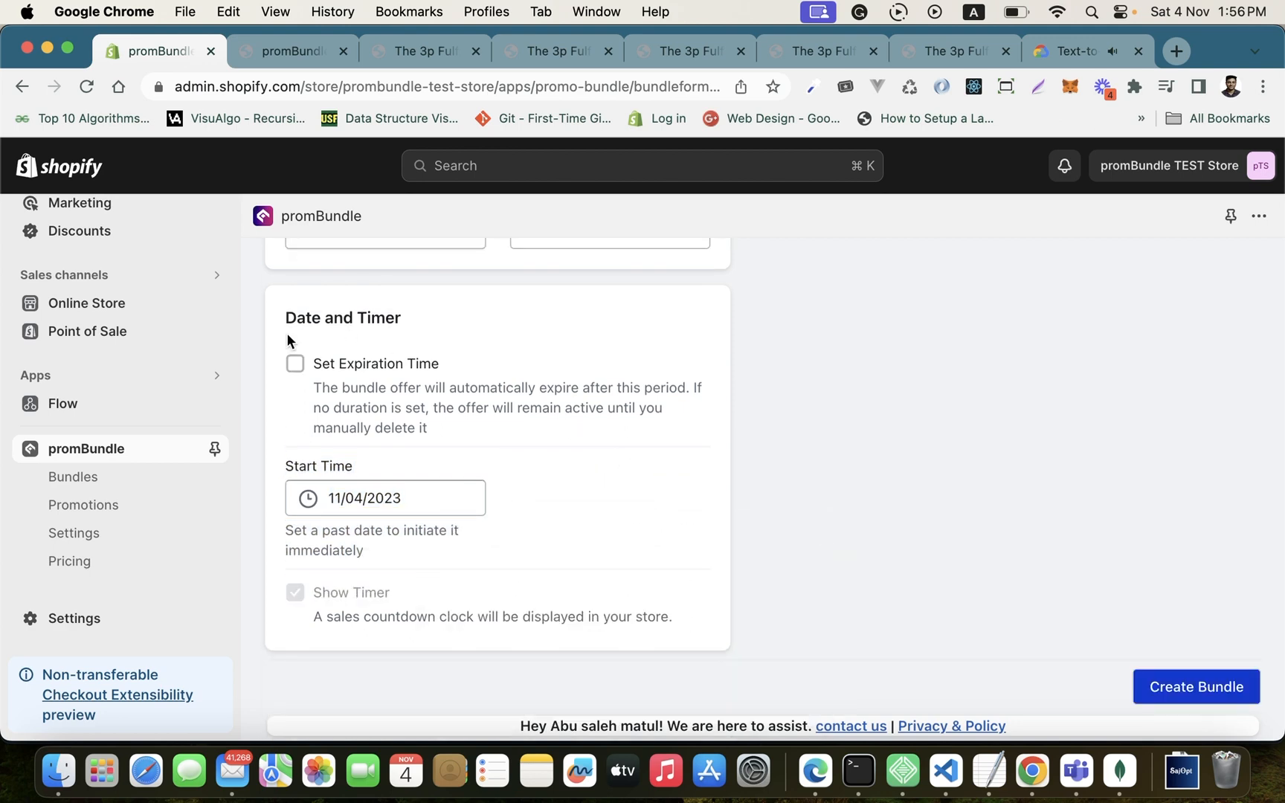
pyautogui.click(296, 362)
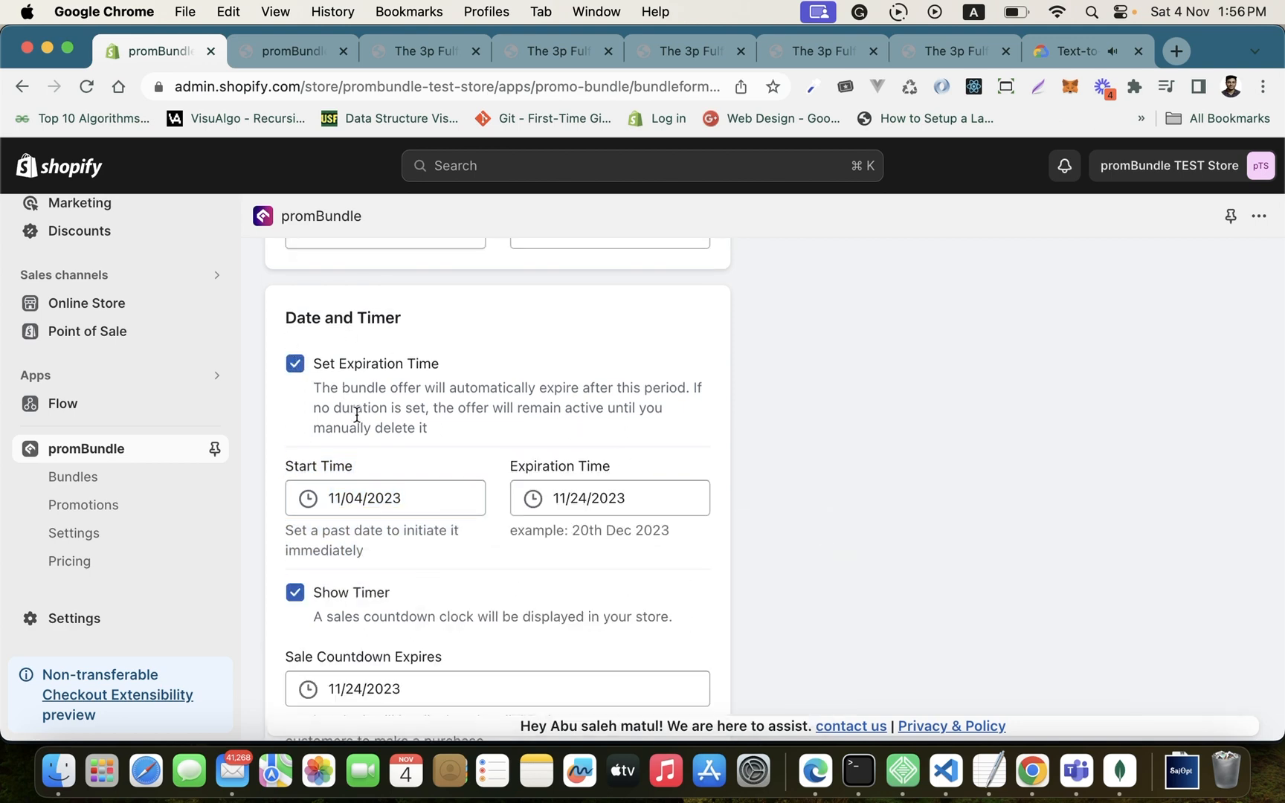
pyautogui.scroll(-3, 357, 415)
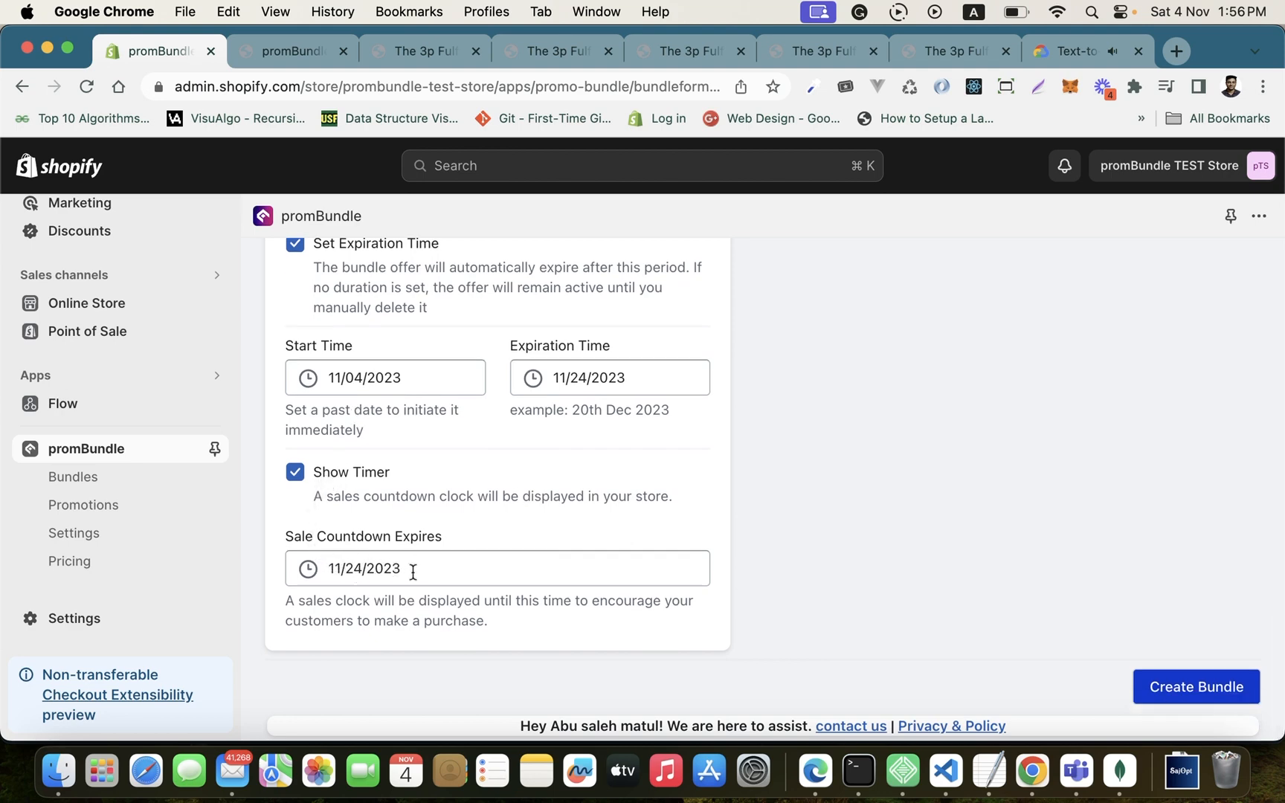
# Examine the offer countdown in the sample preview of the bundle bar
pyautogui.scroll(10, 941, 376)
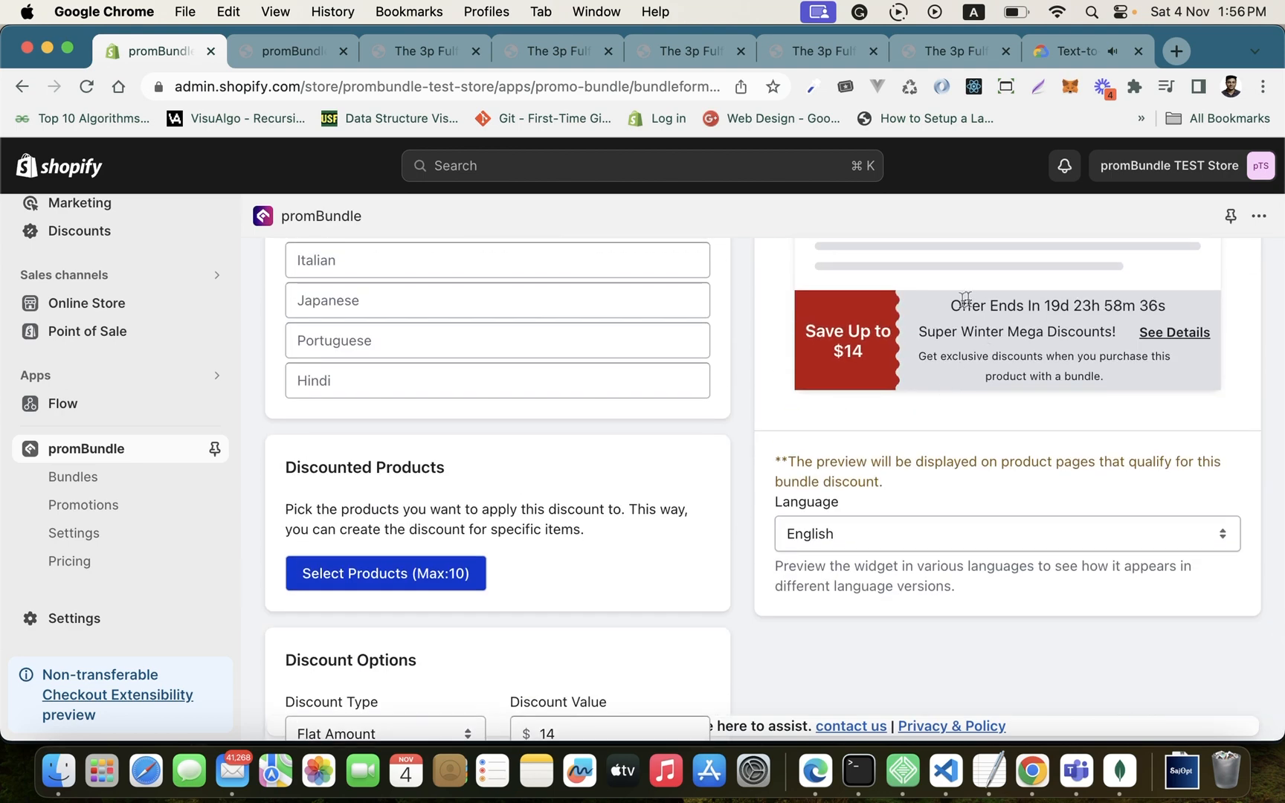
pyautogui.moveTo(955, 307); pyautogui.dragTo(1189, 308)
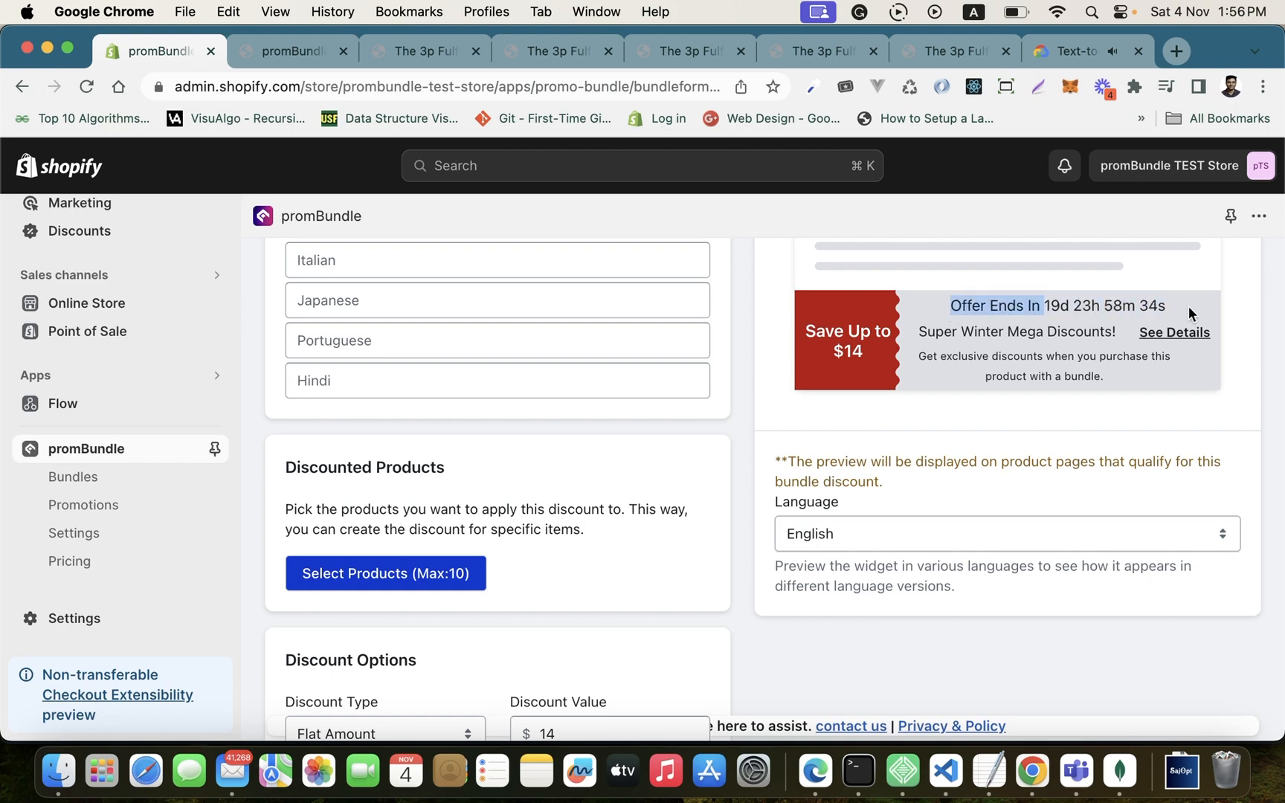
pyautogui.scroll(1, 1012, 349)
# Try the Top of the page position for the preview bar and return it to Bottom of the page
pyautogui.scroll(10, 1011, 348)
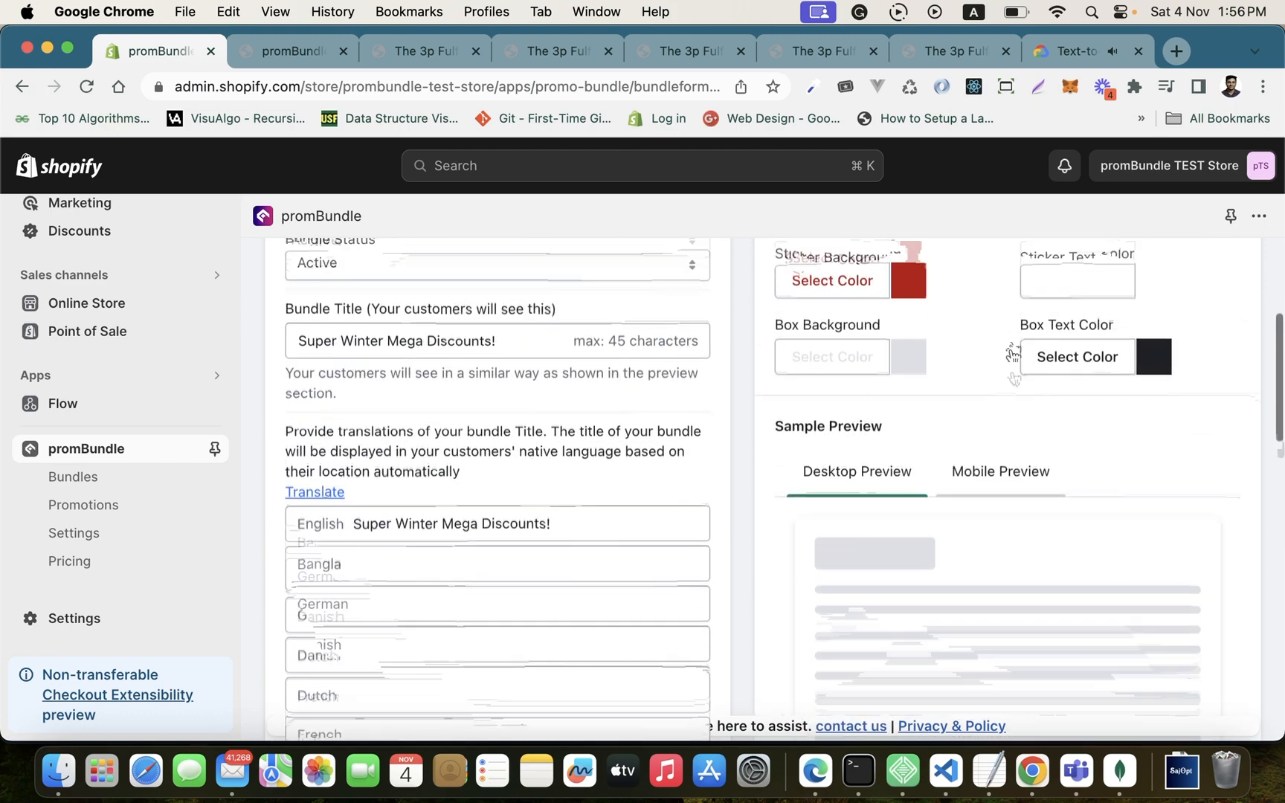
pyautogui.scroll(-1, 1011, 348)
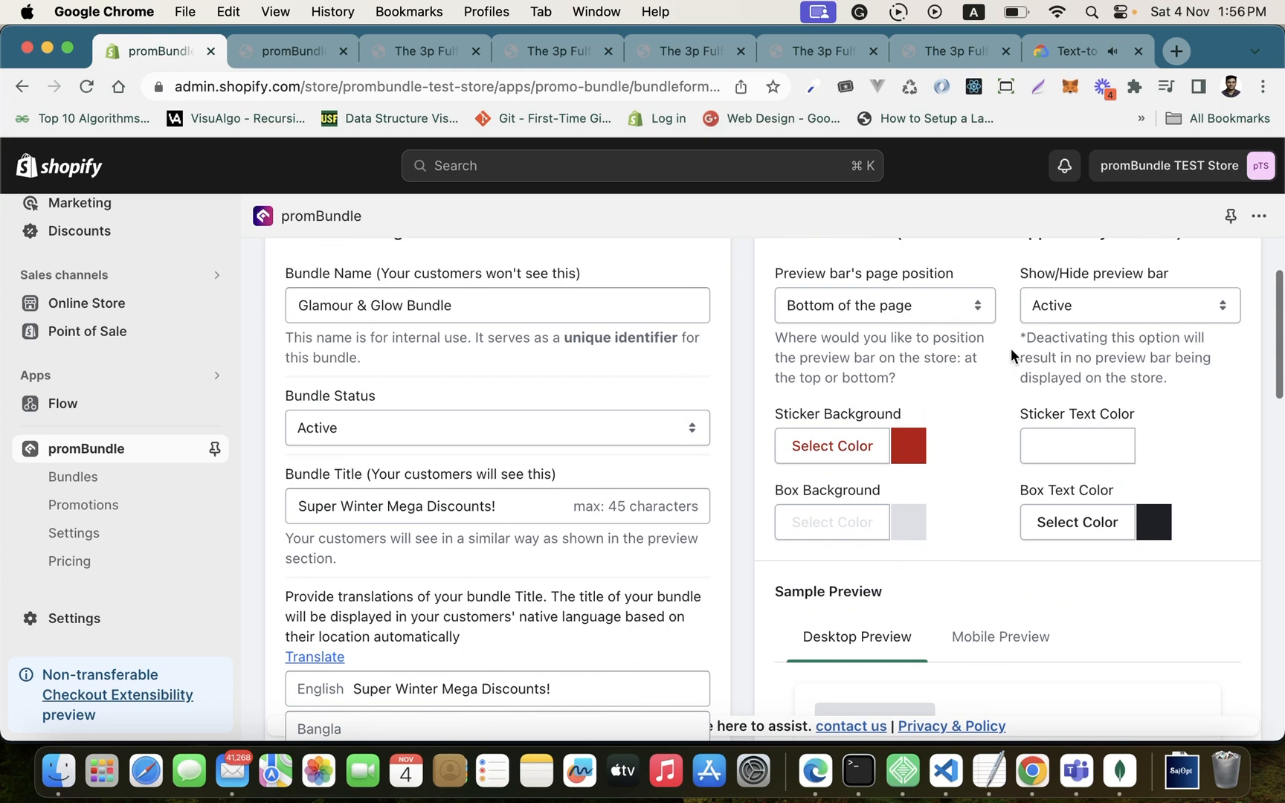
pyautogui.click(935, 311)
pyautogui.click(913, 283)
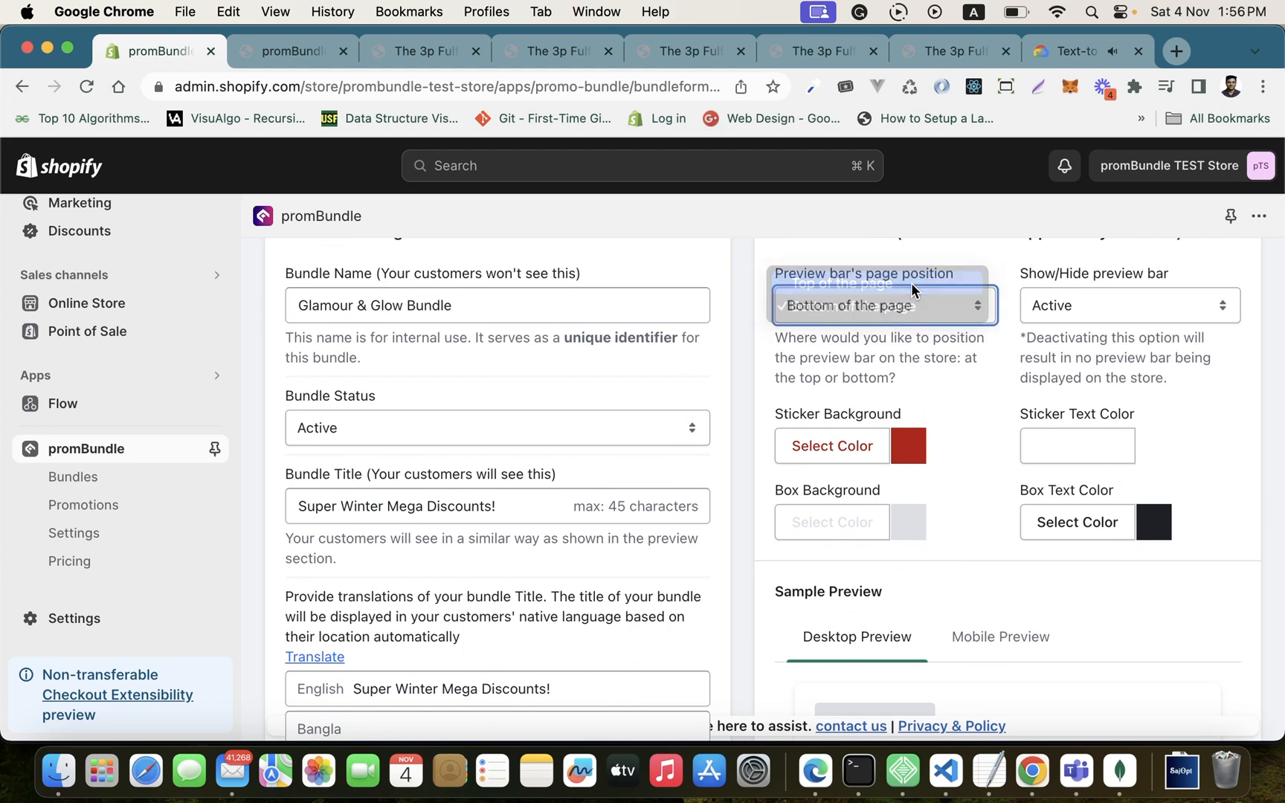
pyautogui.click(914, 305)
pyautogui.click(919, 331)
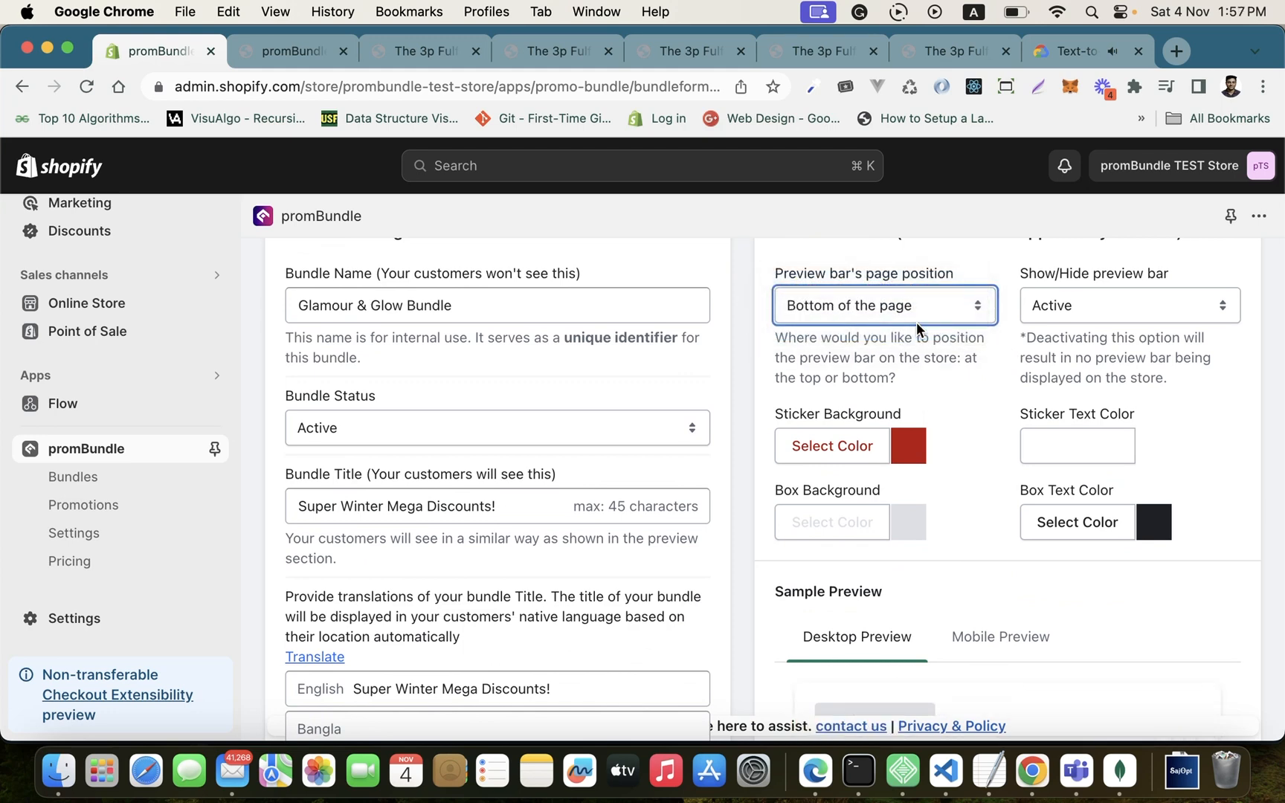
pyautogui.click(915, 320)
pyautogui.click(900, 303)
# View the colour pickers for the sticker background, sticker text, box text and box background
pyautogui.click(918, 435)
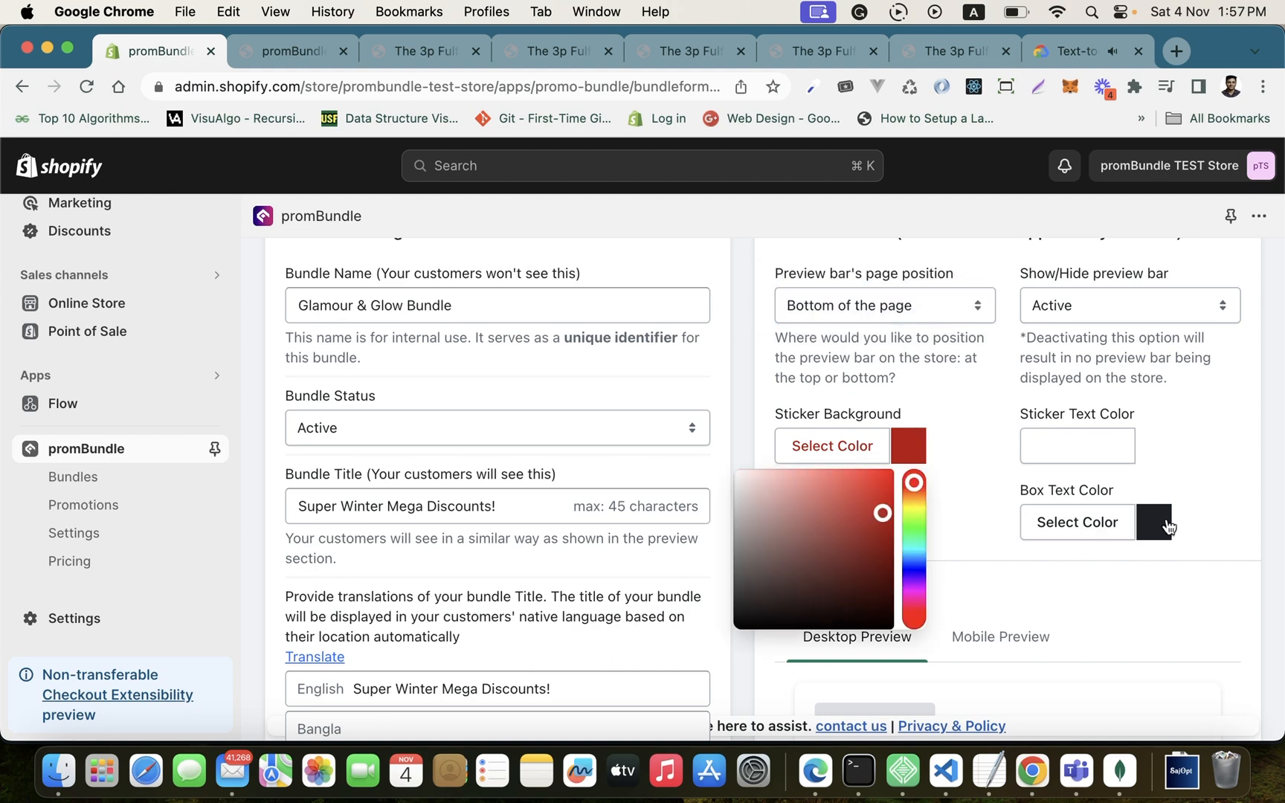
pyautogui.click(1156, 522)
pyautogui.click(1107, 442)
pyautogui.click(921, 494)
pyautogui.click(921, 519)
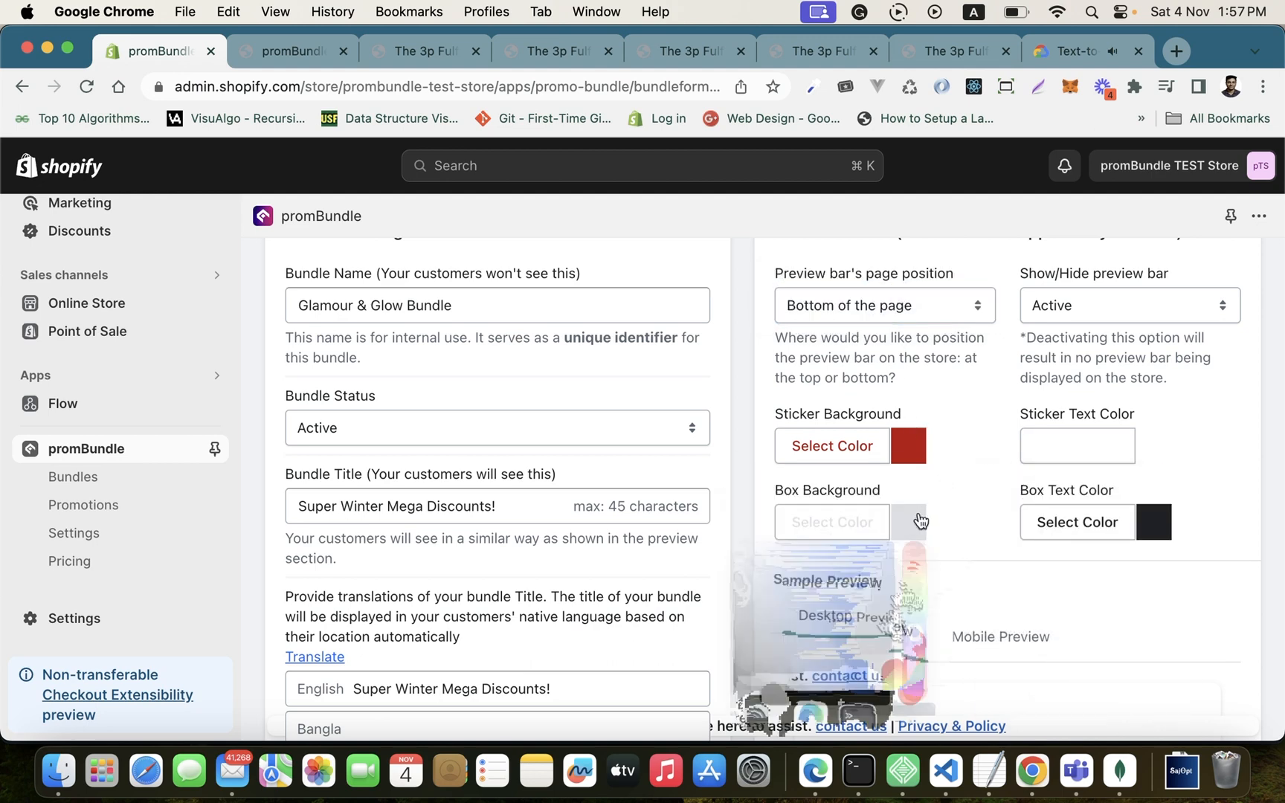
# Shift the preview bar's box background to an orange-red hue and check the sample preview
pyautogui.scroll(-2, 921, 519)
pyautogui.scroll(-5, 921, 519)
pyautogui.scroll(6, 909, 487)
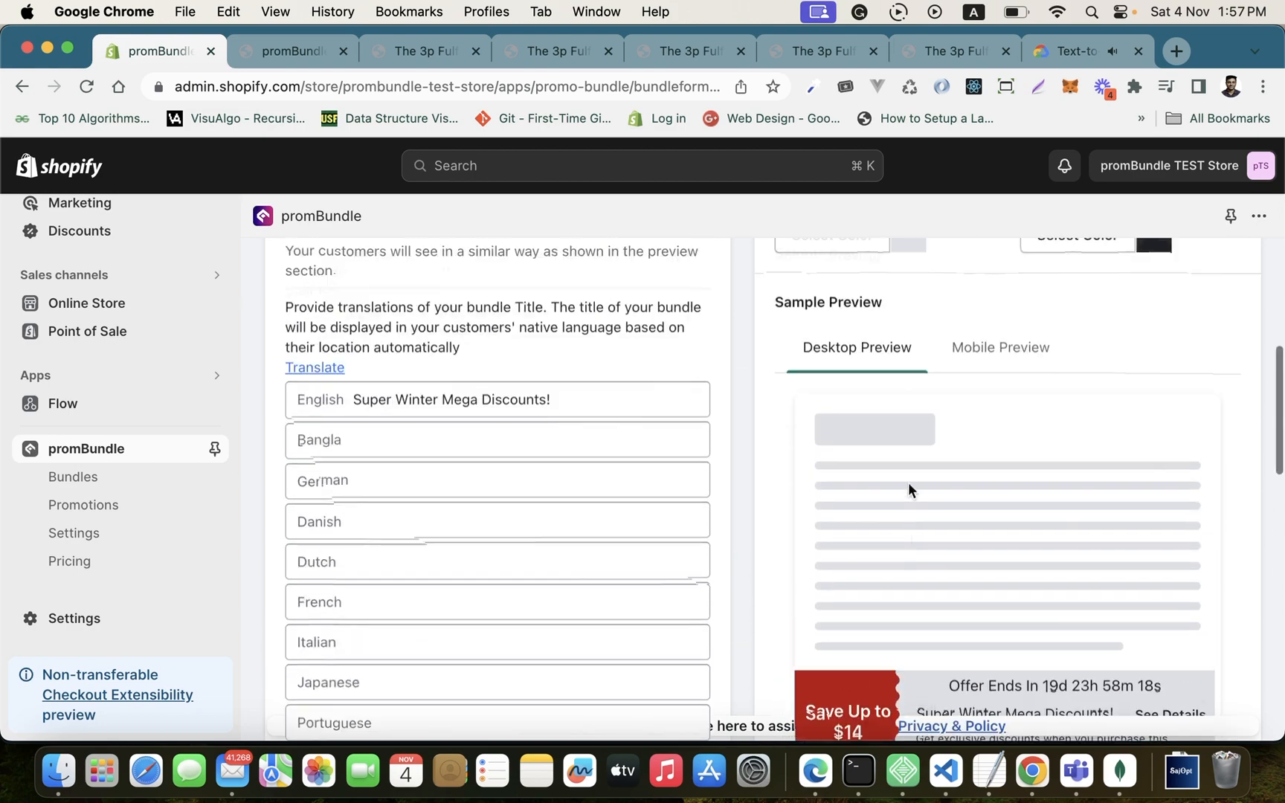
pyautogui.click(908, 394)
pyautogui.click(919, 426)
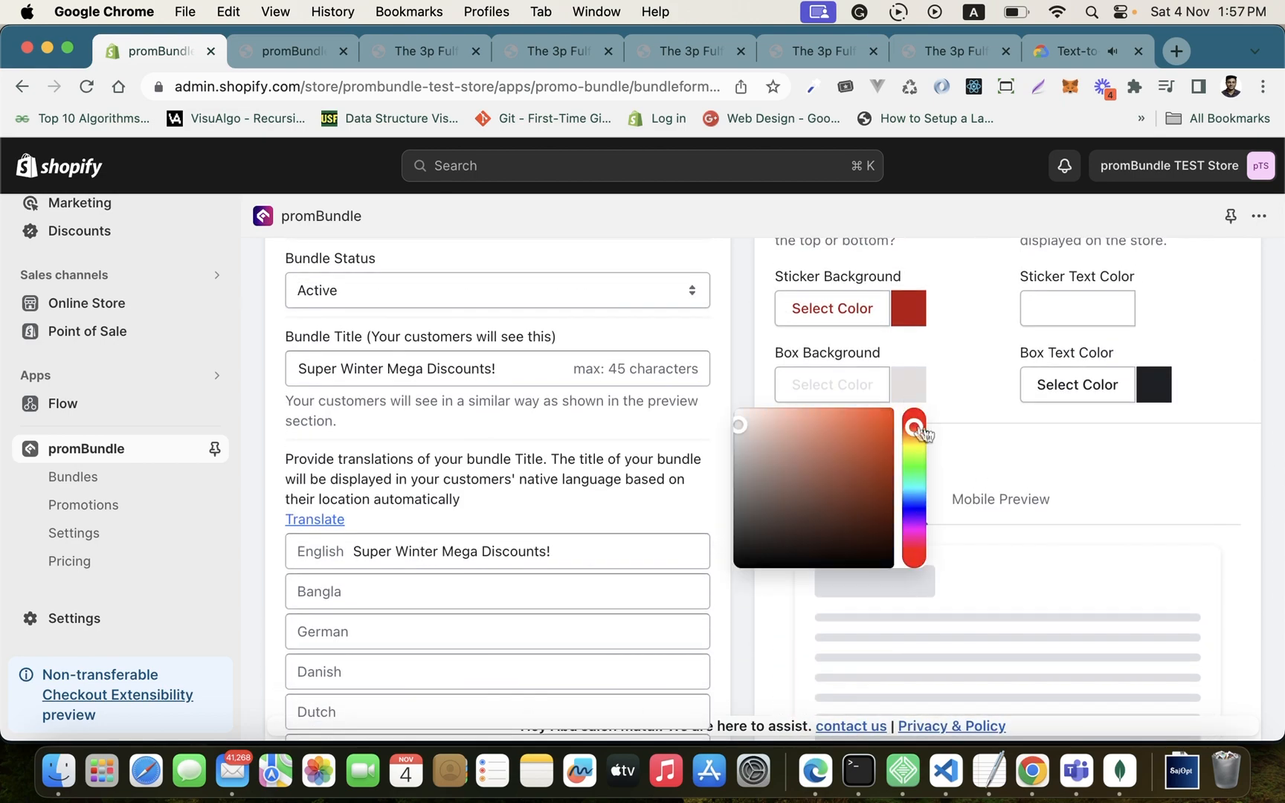
pyautogui.scroll(-5, 1017, 527)
# Examine the available preview languages and keep English for the widget preview
pyautogui.click(909, 586)
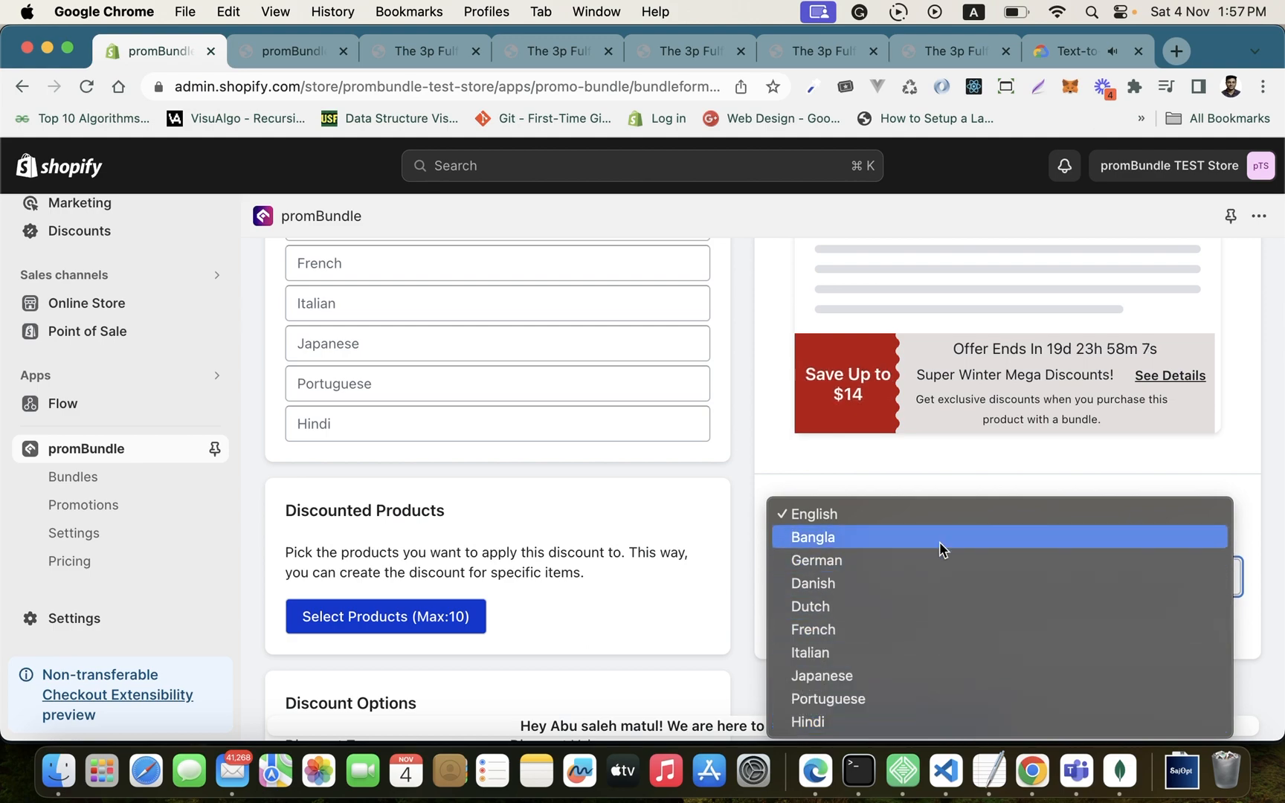
pyautogui.click(753, 585)
pyautogui.scroll(-10, 920, 554)
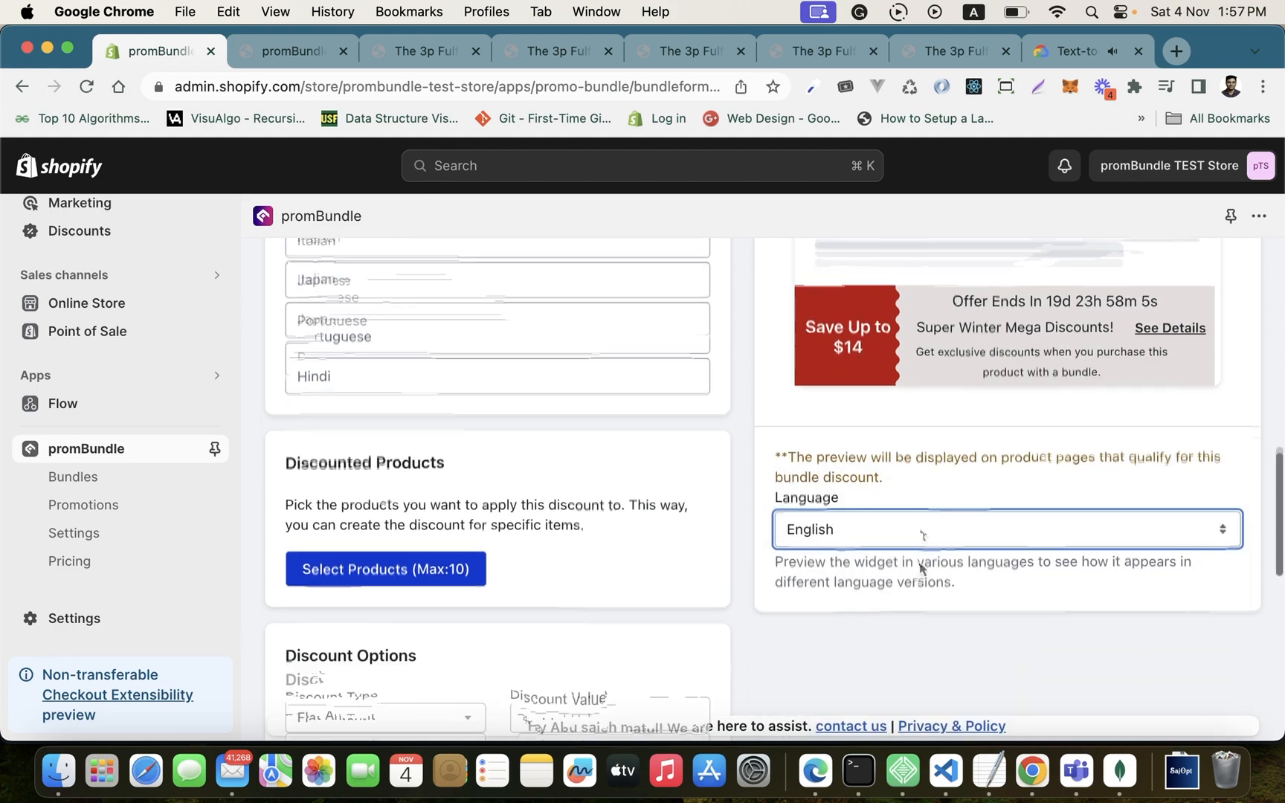
# Review the bundle form from the preview and general settings down to the discount options
pyautogui.scroll(15, 918, 554)
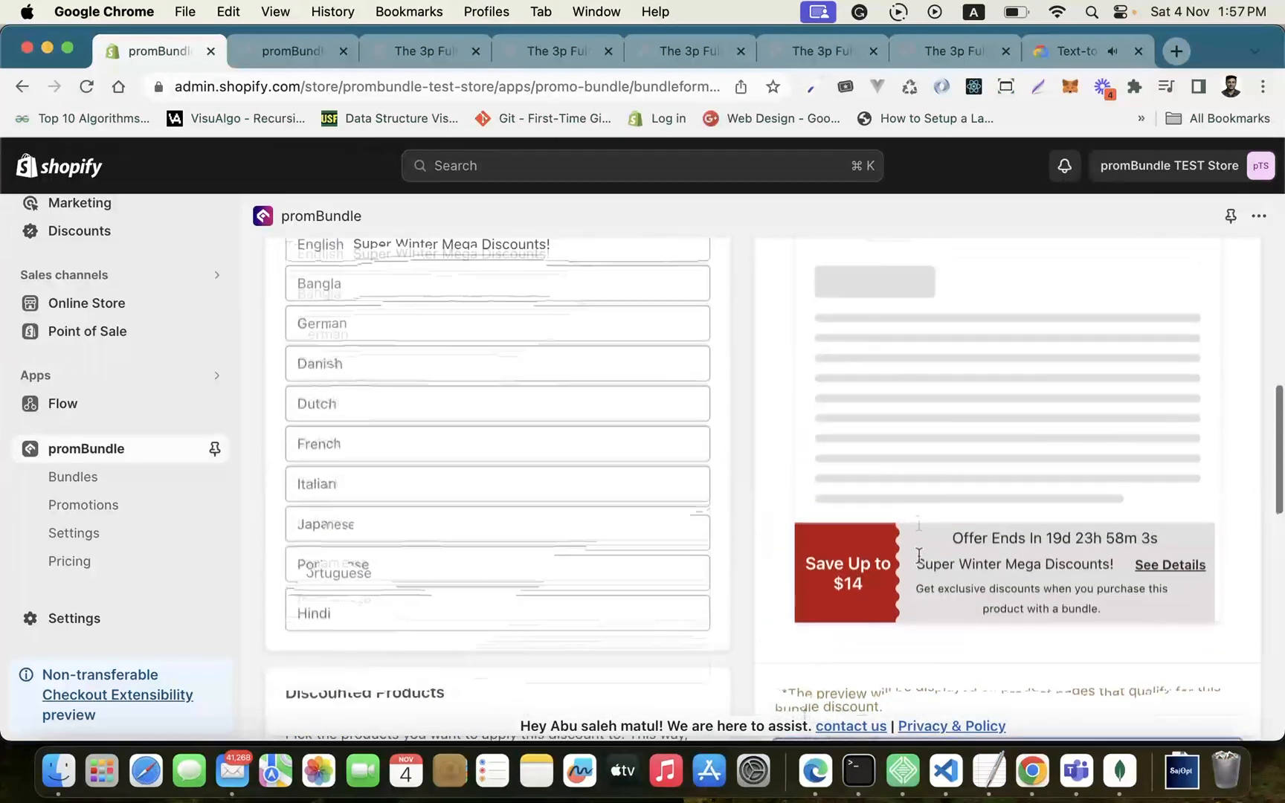
pyautogui.scroll(5, 919, 548)
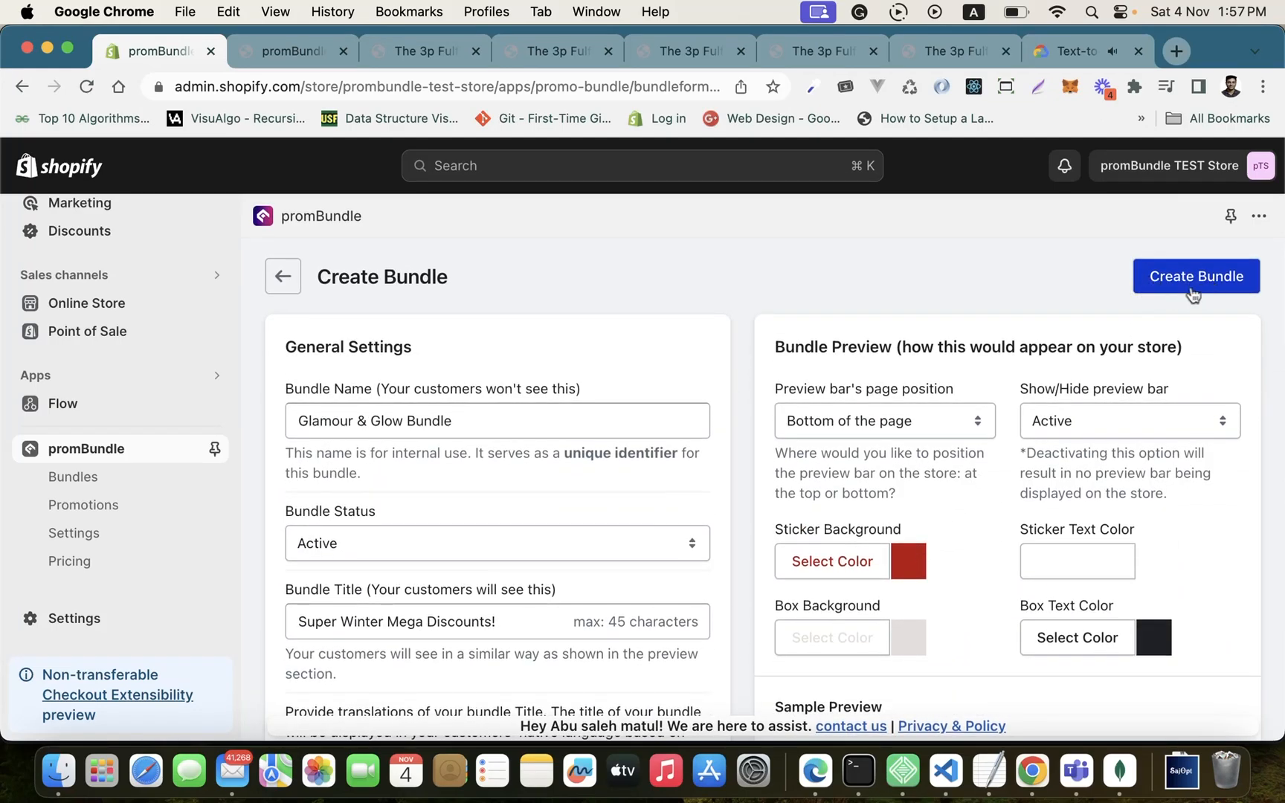
pyautogui.scroll(-10, 992, 504)
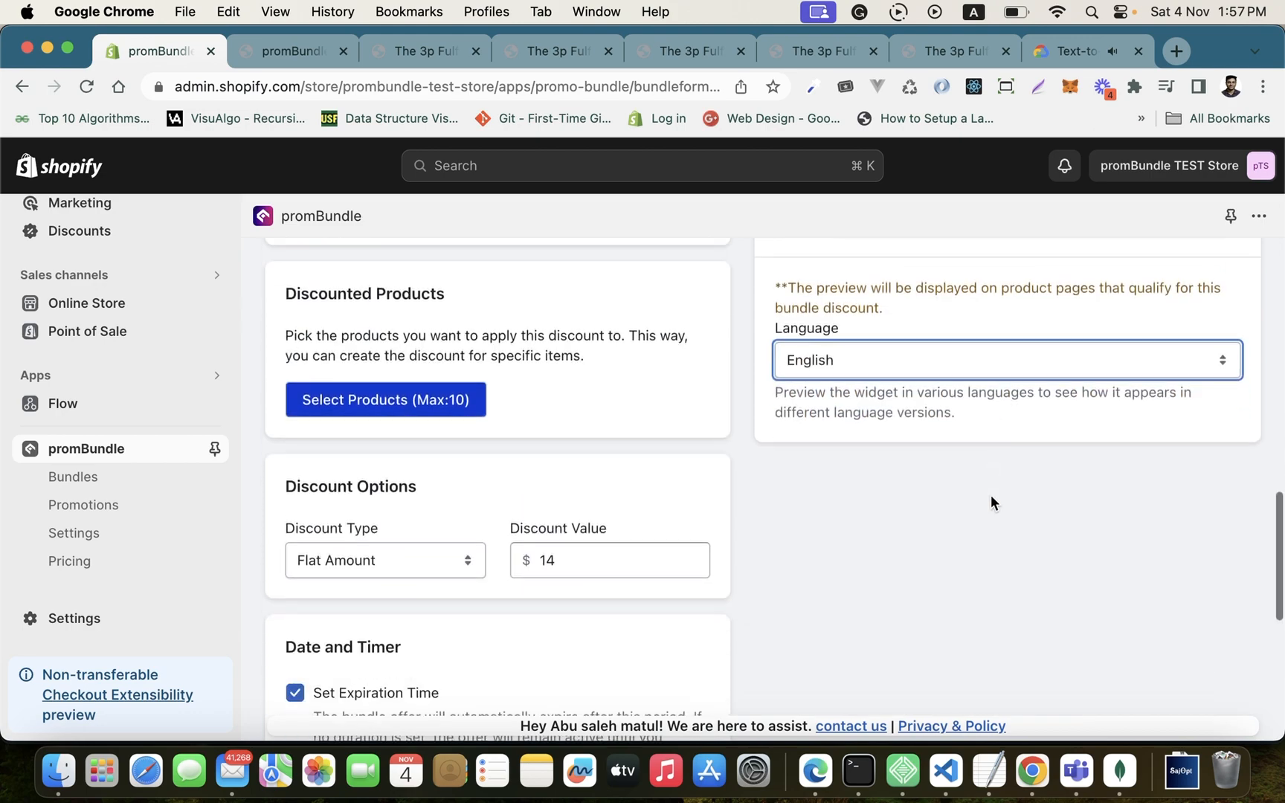
# Leave the new bundle form for the bundles list and open the Glamour & Glow Bundle for editing
pyautogui.scroll(-5, 1154, 641)
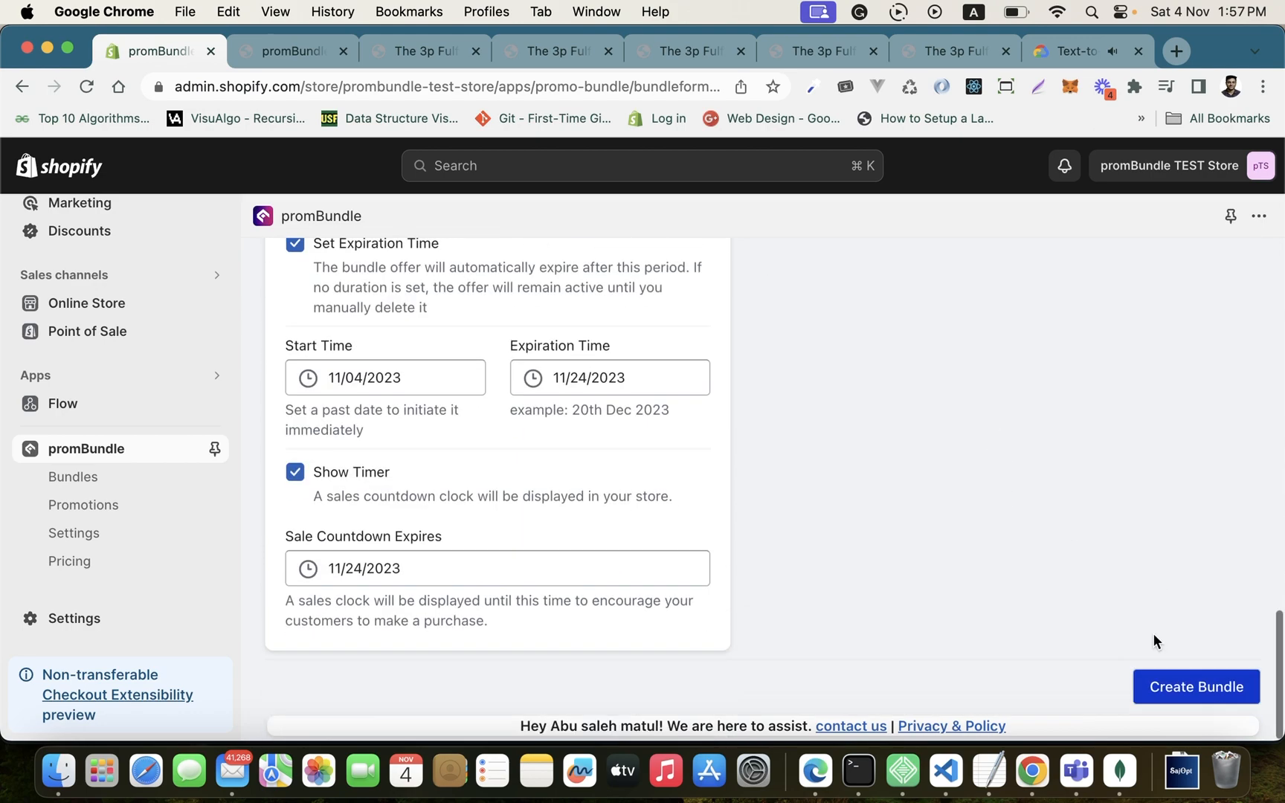
pyautogui.click(134, 478)
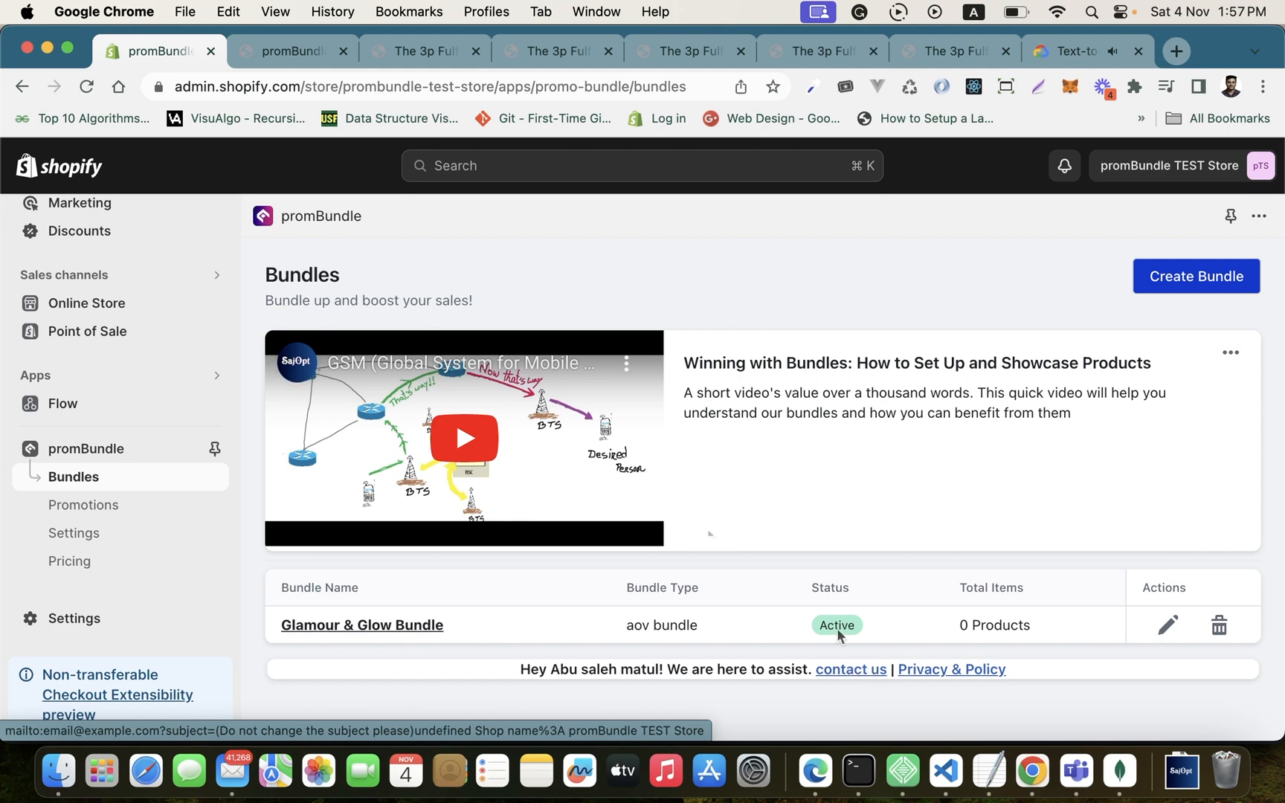
pyautogui.click(1166, 625)
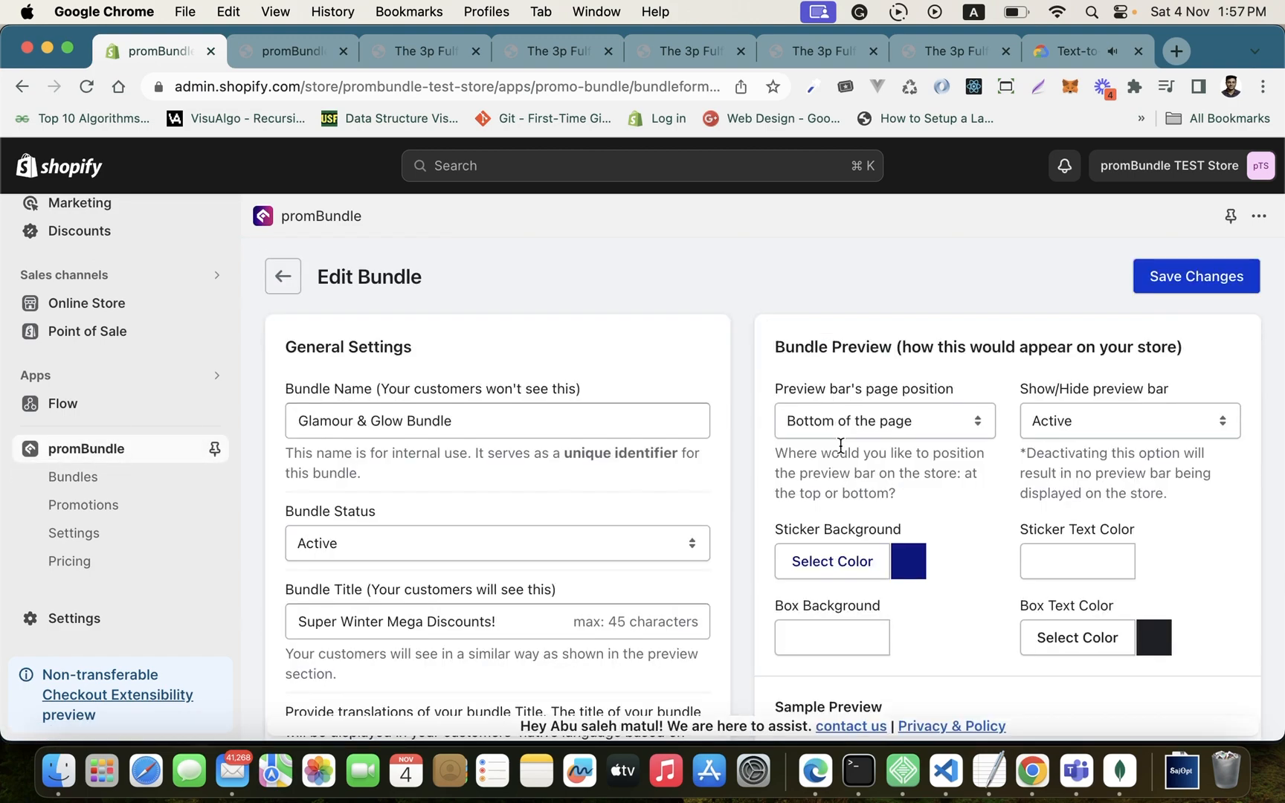
# Review the Glamour & Glow Bundle's edit form from the general settings down to the date, timer, save and delete options
pyautogui.scroll(-15, 720, 527)
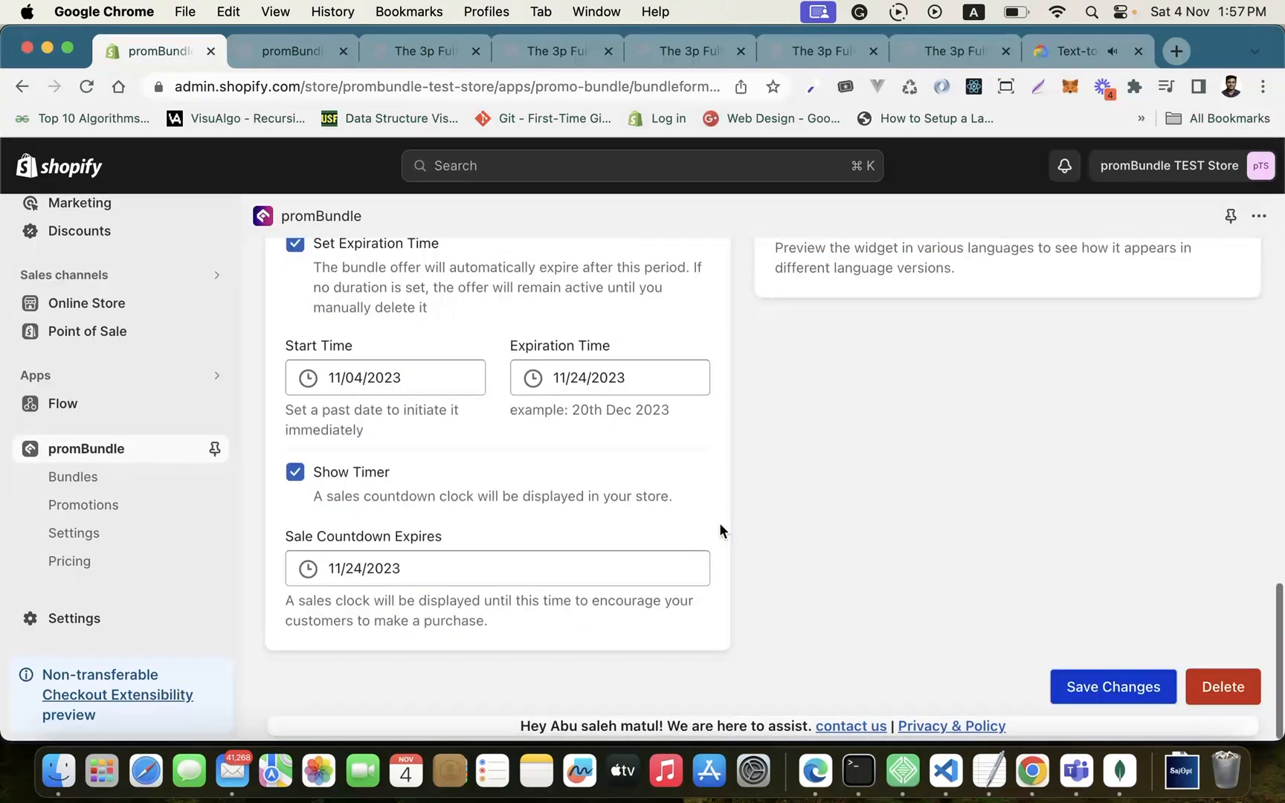
pyautogui.scroll(15, 720, 527)
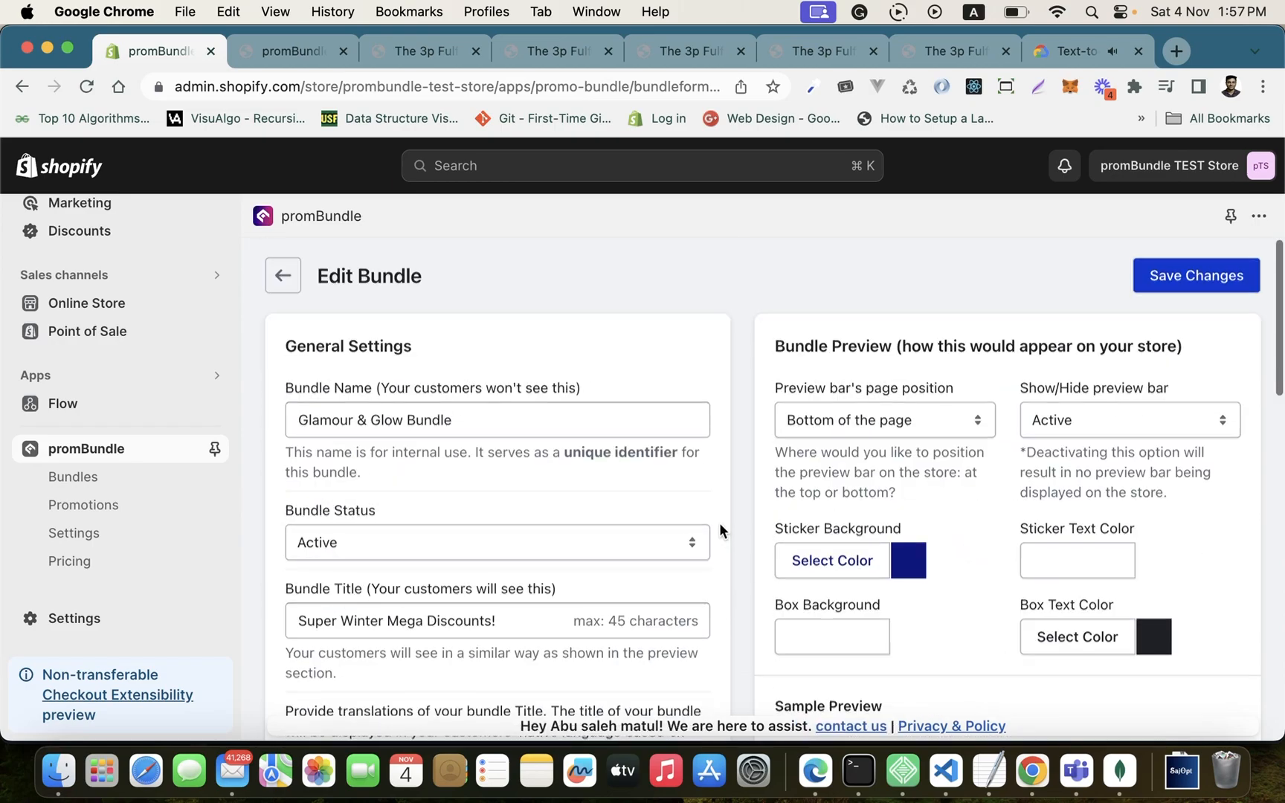
pyautogui.scroll(-15, 719, 529)
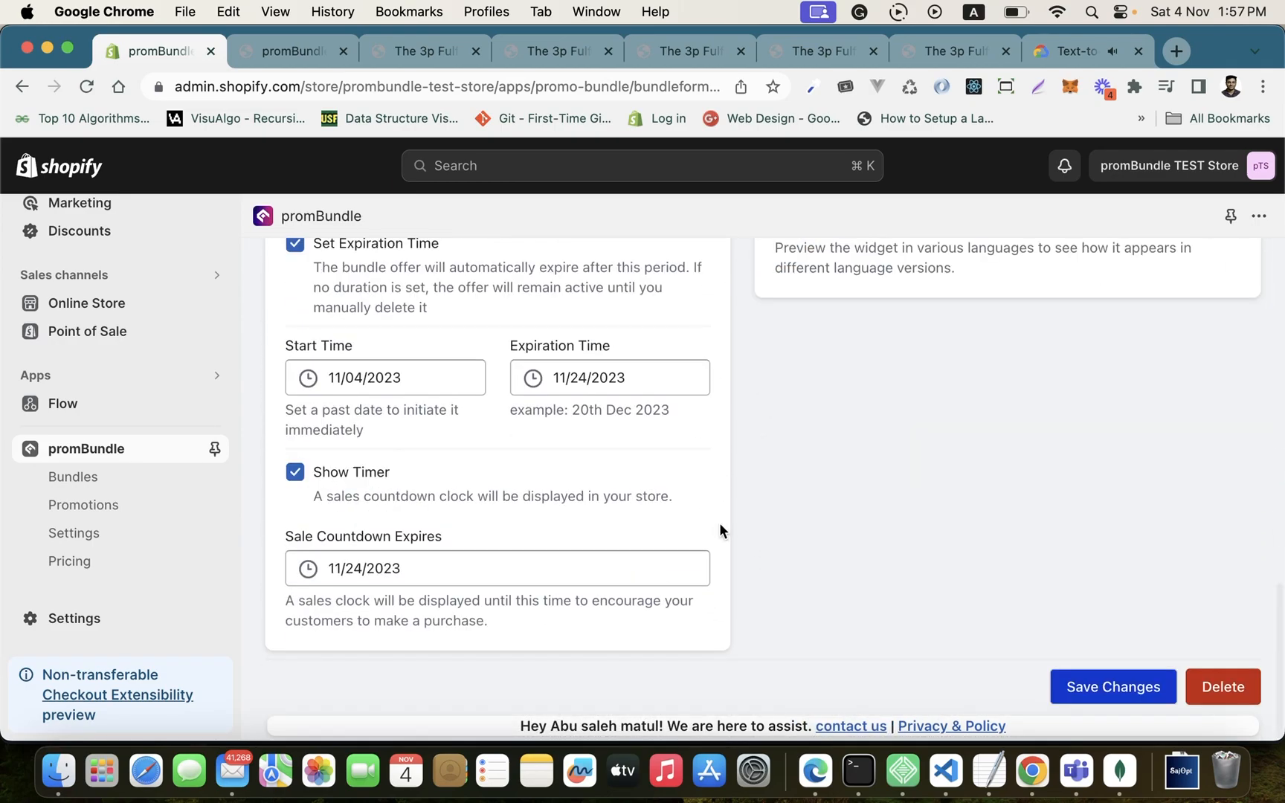